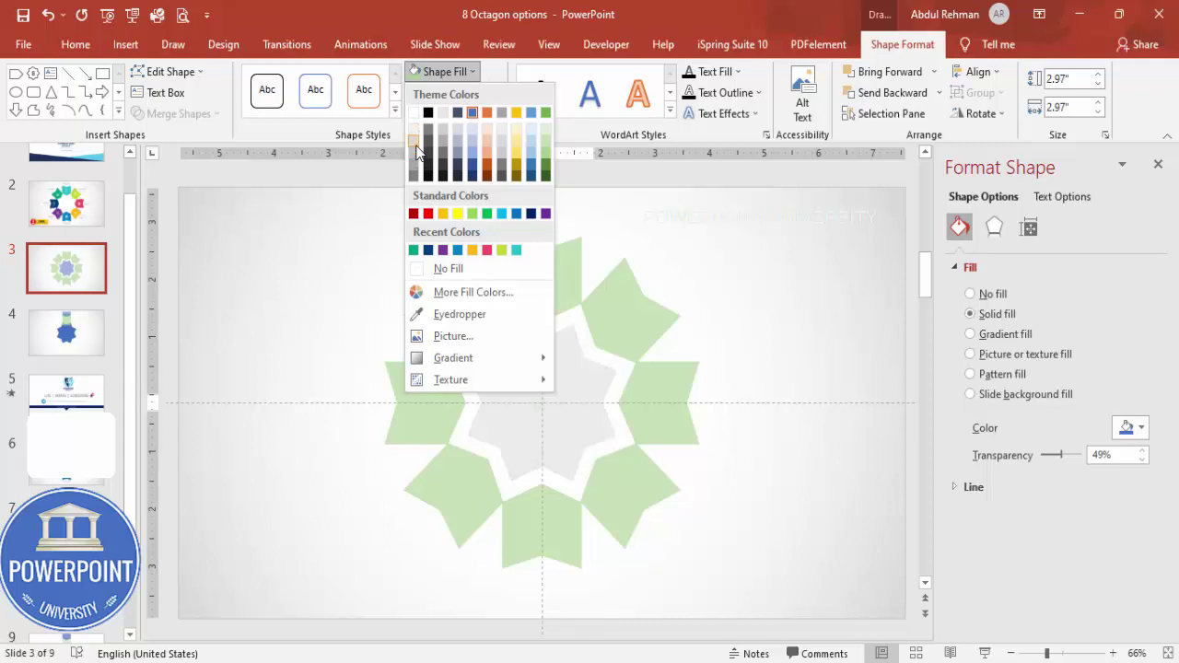
Step: Select all eight petals and set their fill transparency to 0%
click(724, 407)
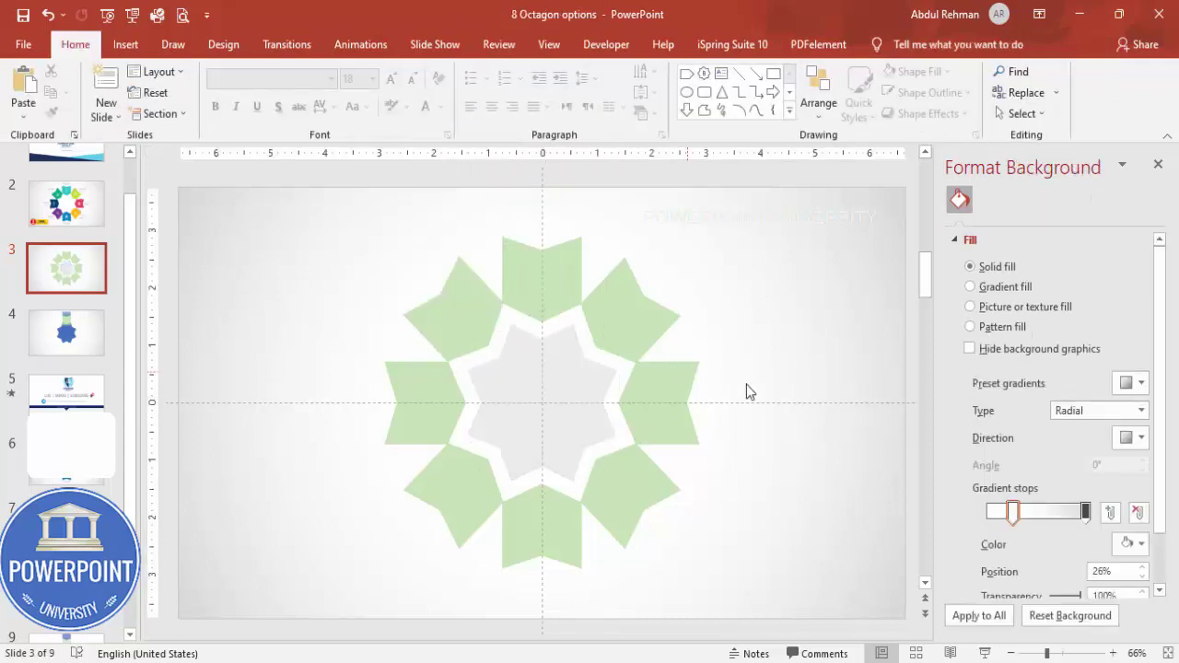
click(559, 281)
shift+click(597, 300)
shift+click(679, 406)
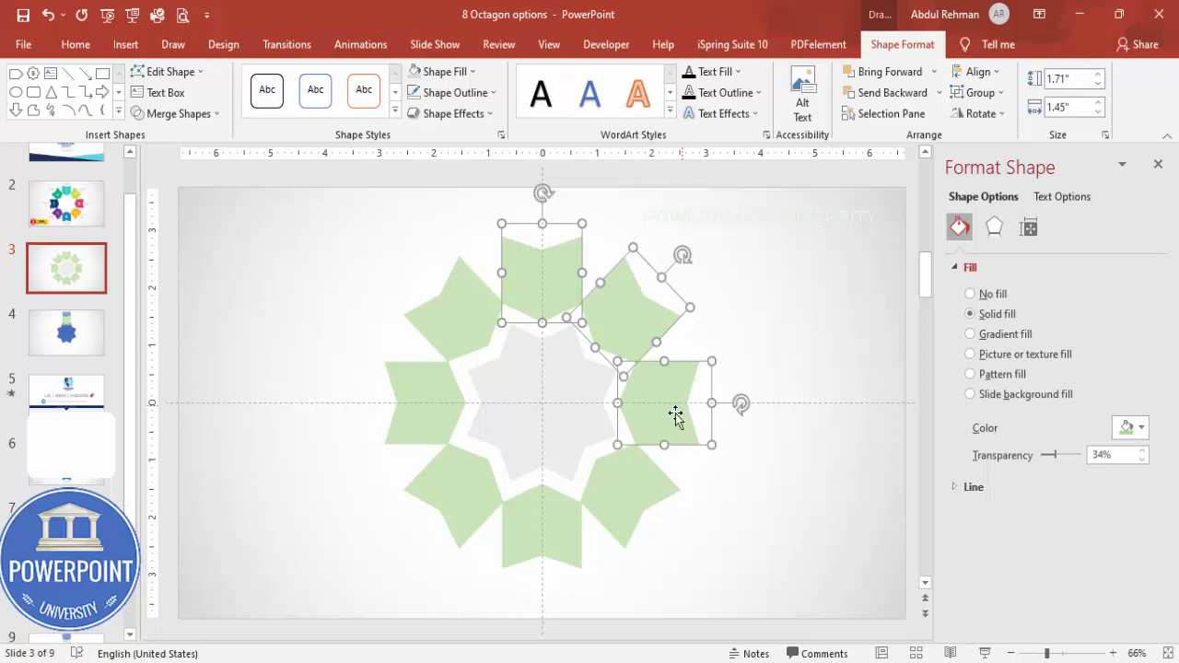
shift+click(624, 488)
shift+click(543, 518)
shift+click(440, 490)
shift+click(427, 403)
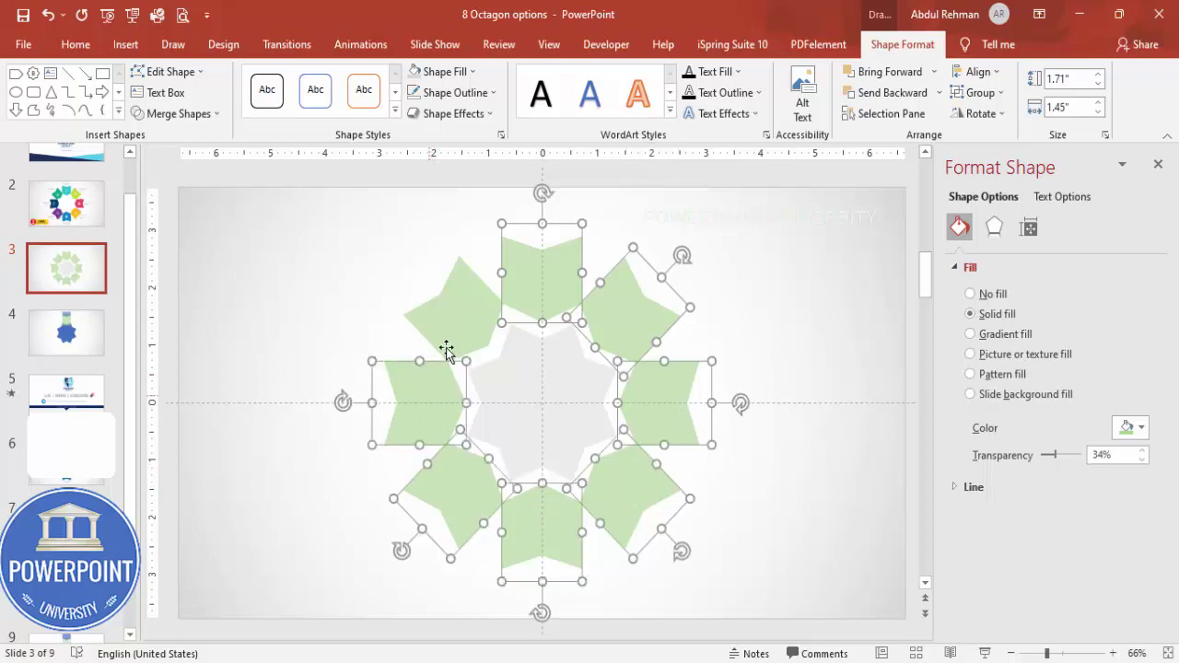
shift+click(448, 337)
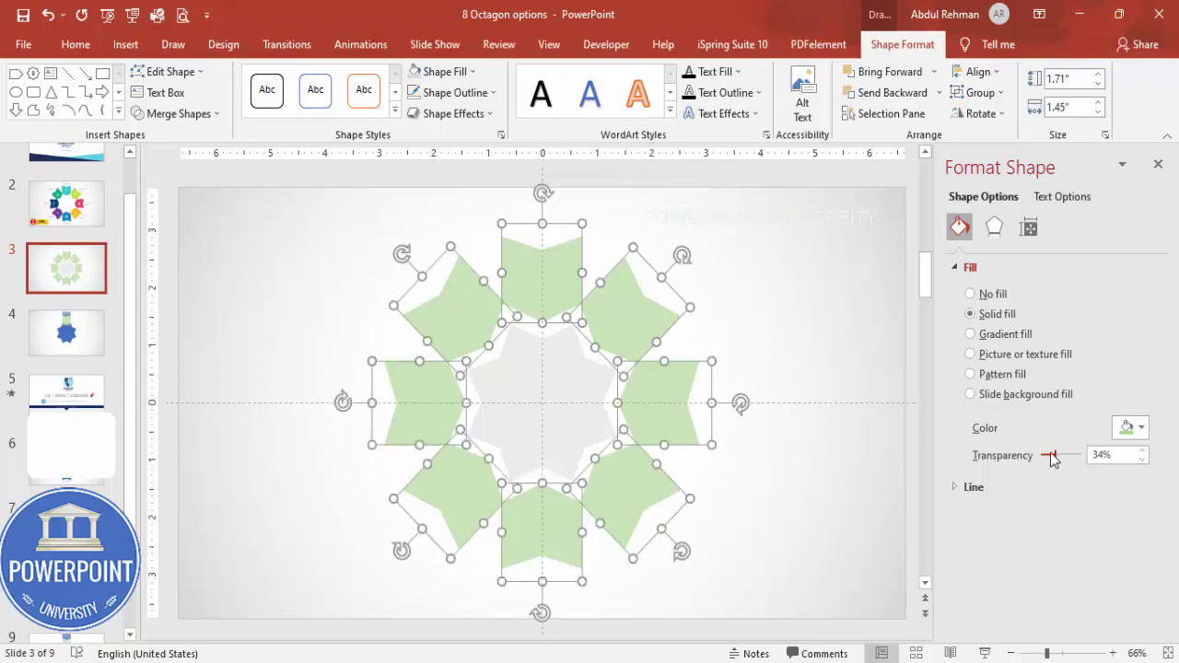
drag(1051, 455, 1028, 455)
Step: Colour the top, upper-right, right and lower-right petals teal, lime, pink and orange
click(752, 302)
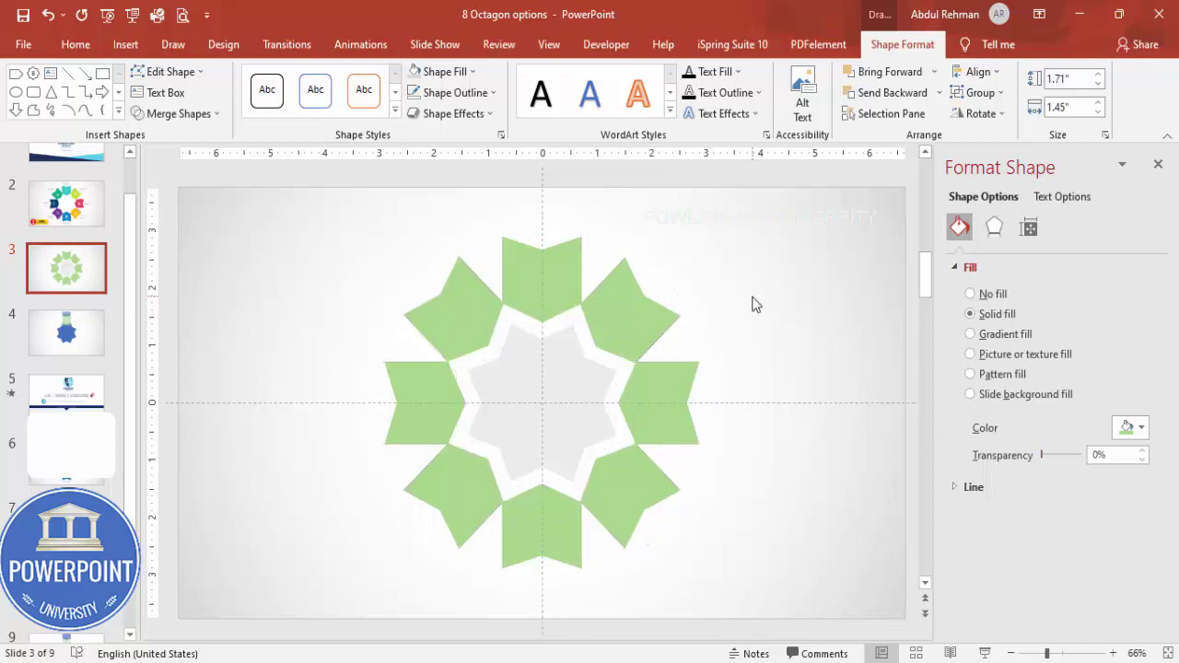
click(542, 274)
click(1127, 428)
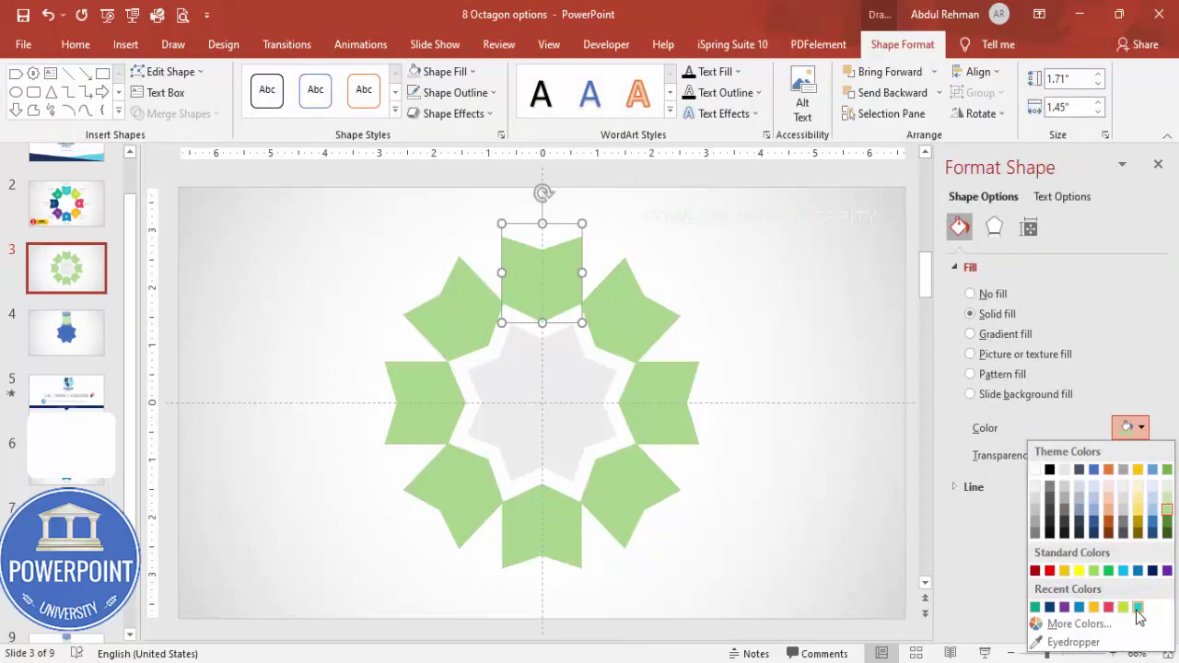
click(1137, 607)
click(622, 318)
click(1139, 426)
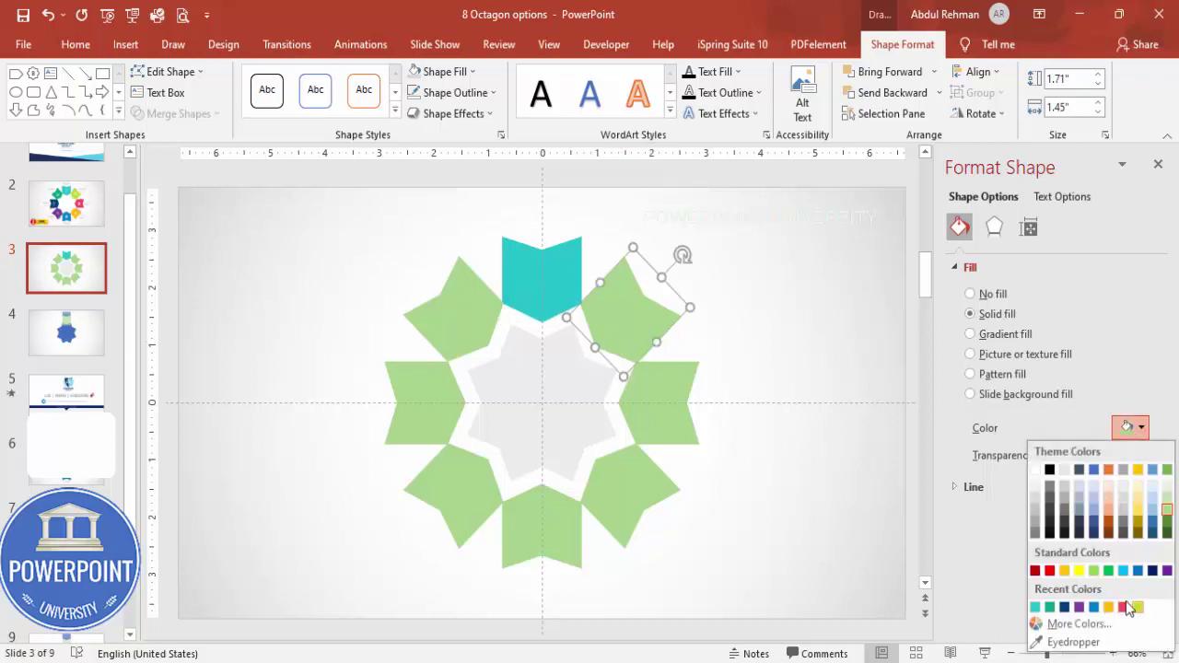
click(1134, 607)
click(650, 413)
click(1133, 427)
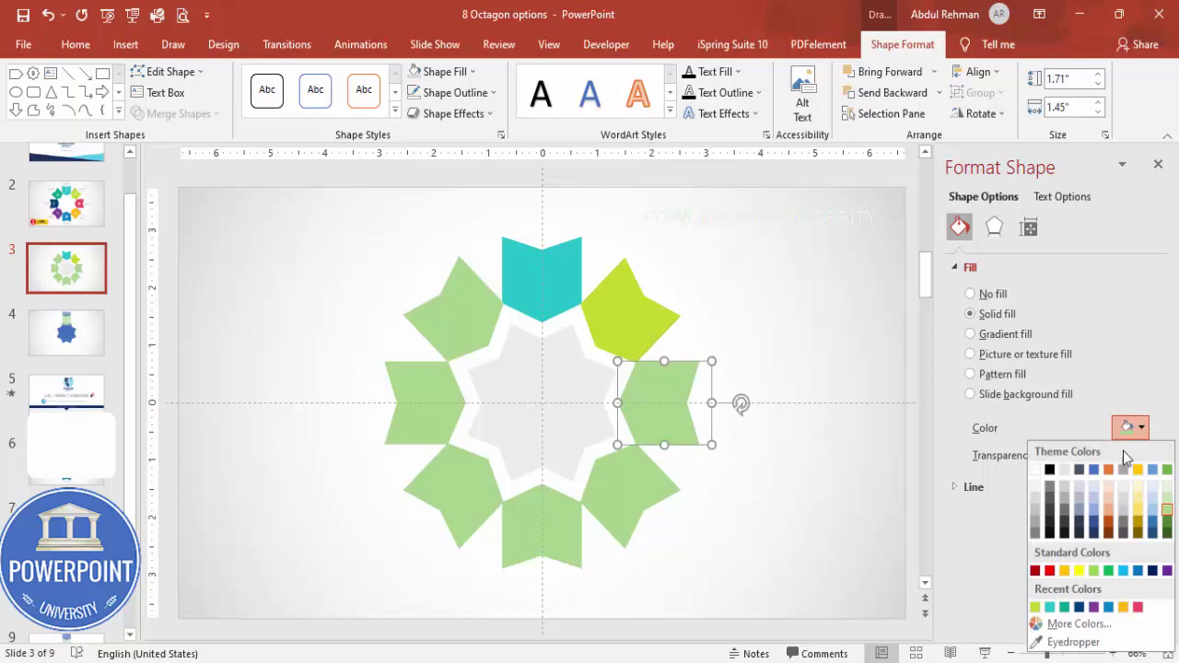
click(1138, 607)
click(612, 516)
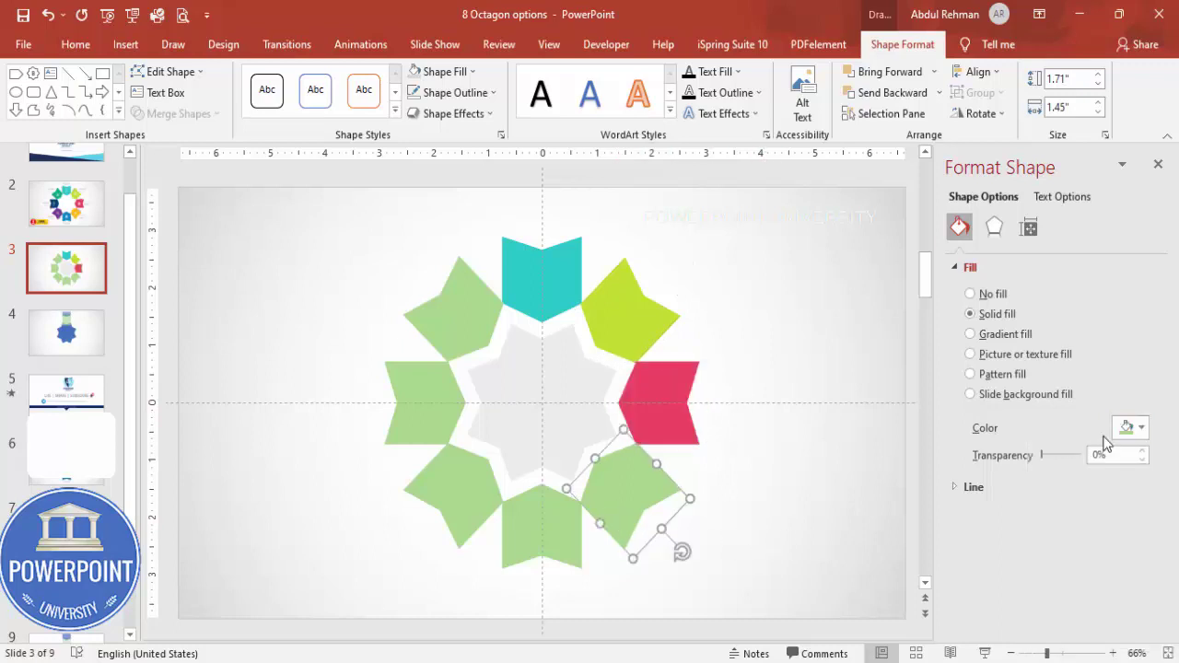
click(1133, 428)
click(1138, 607)
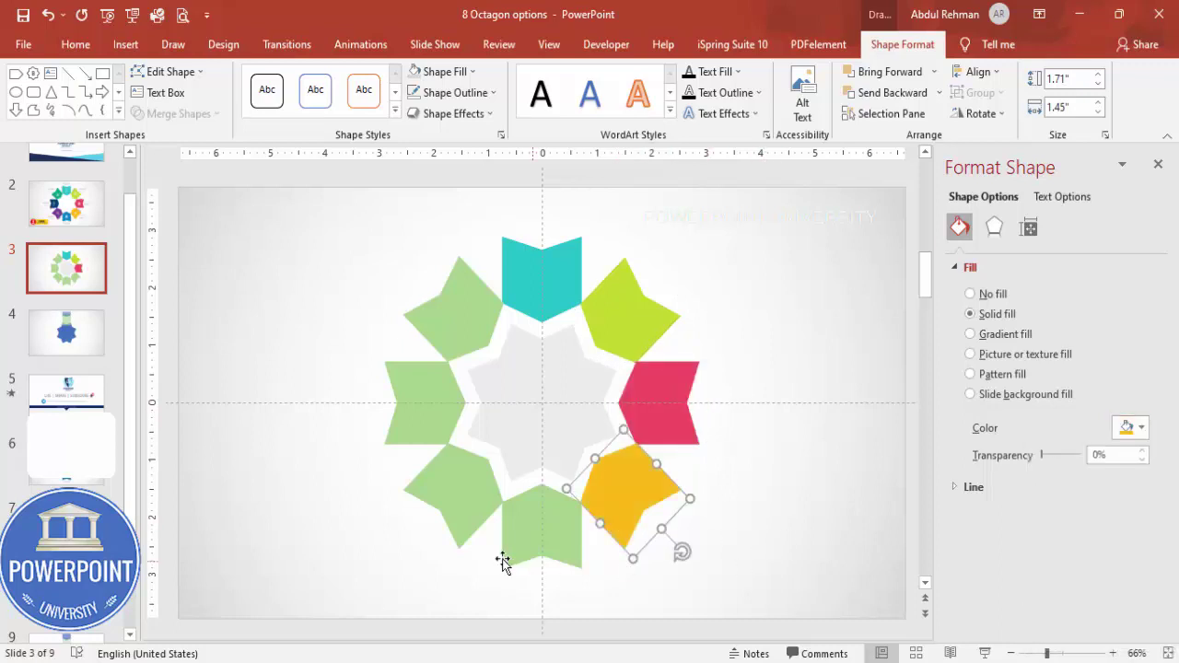
Step: Colour the bottom, lower-left, left and upper-left petals blue, purple, navy and green
click(552, 535)
click(1130, 428)
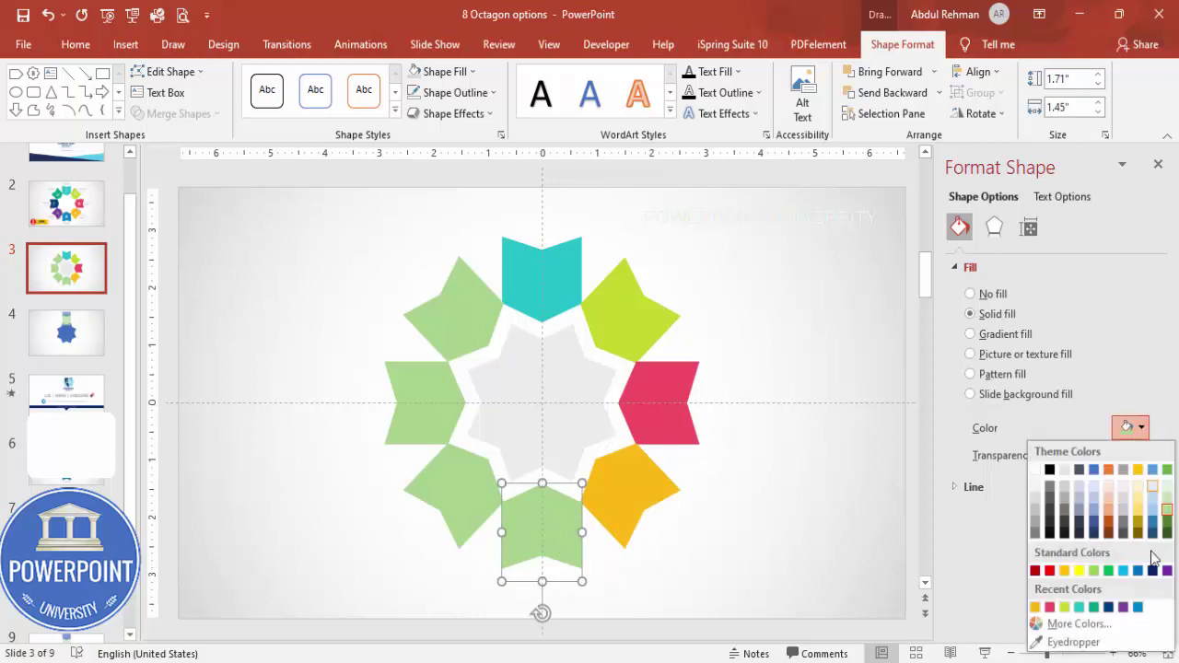
click(1138, 607)
click(448, 494)
click(1130, 427)
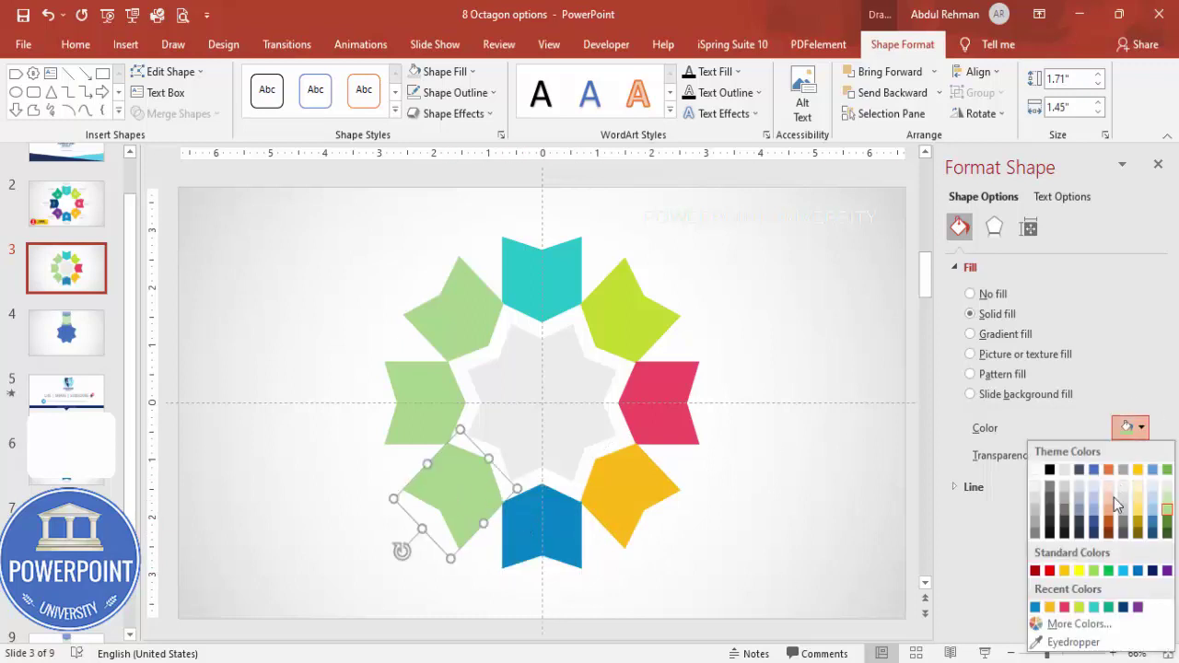
click(1138, 607)
click(402, 394)
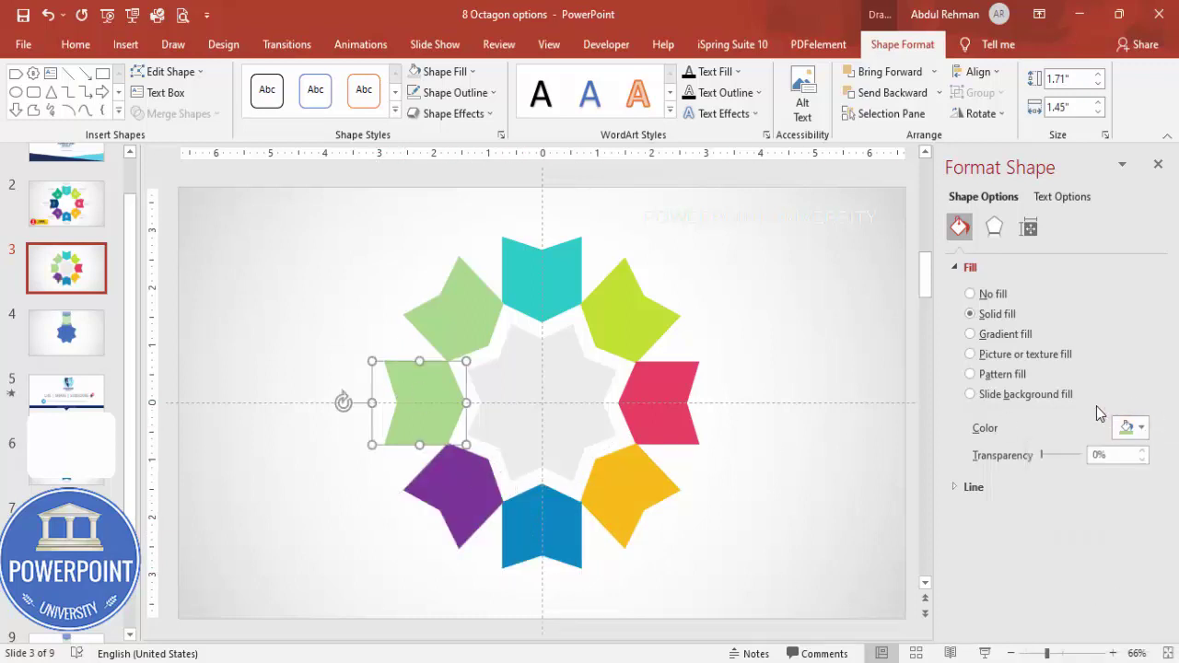
click(1131, 427)
click(1142, 610)
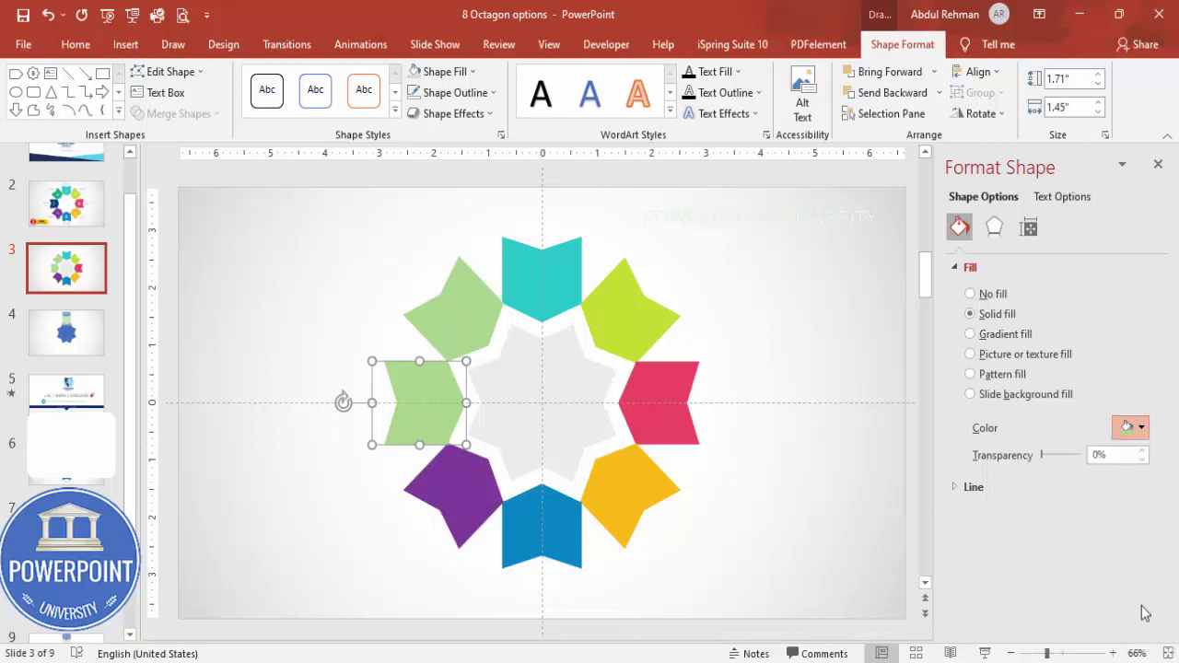
click(488, 342)
click(1130, 428)
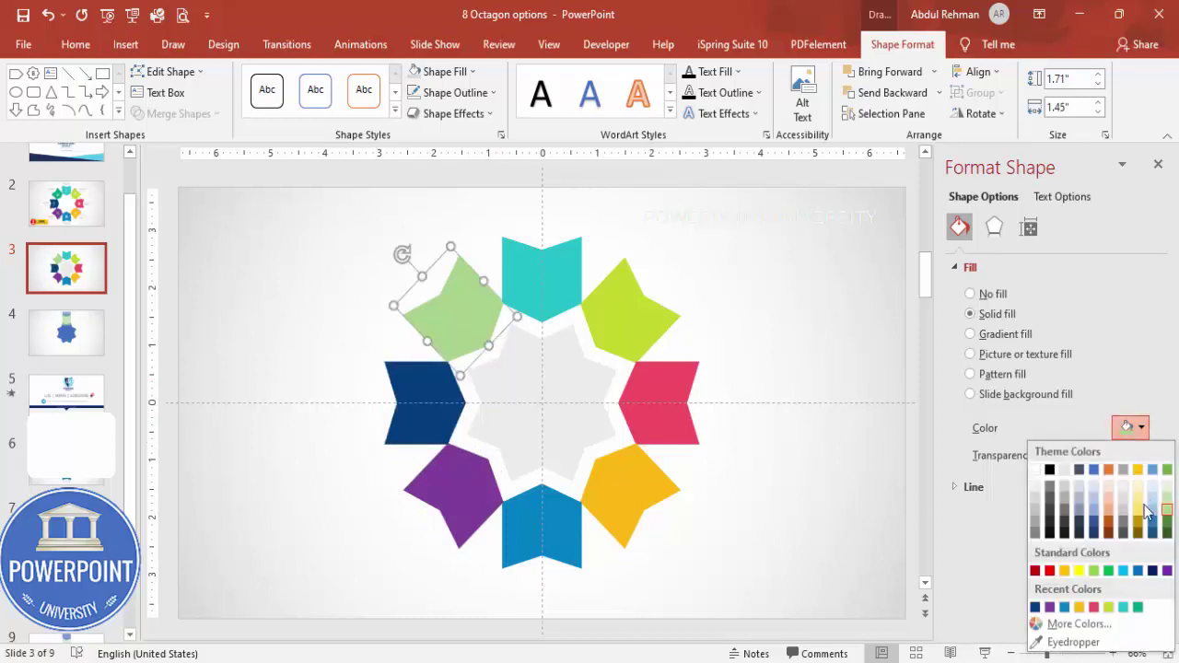
click(1138, 607)
click(826, 316)
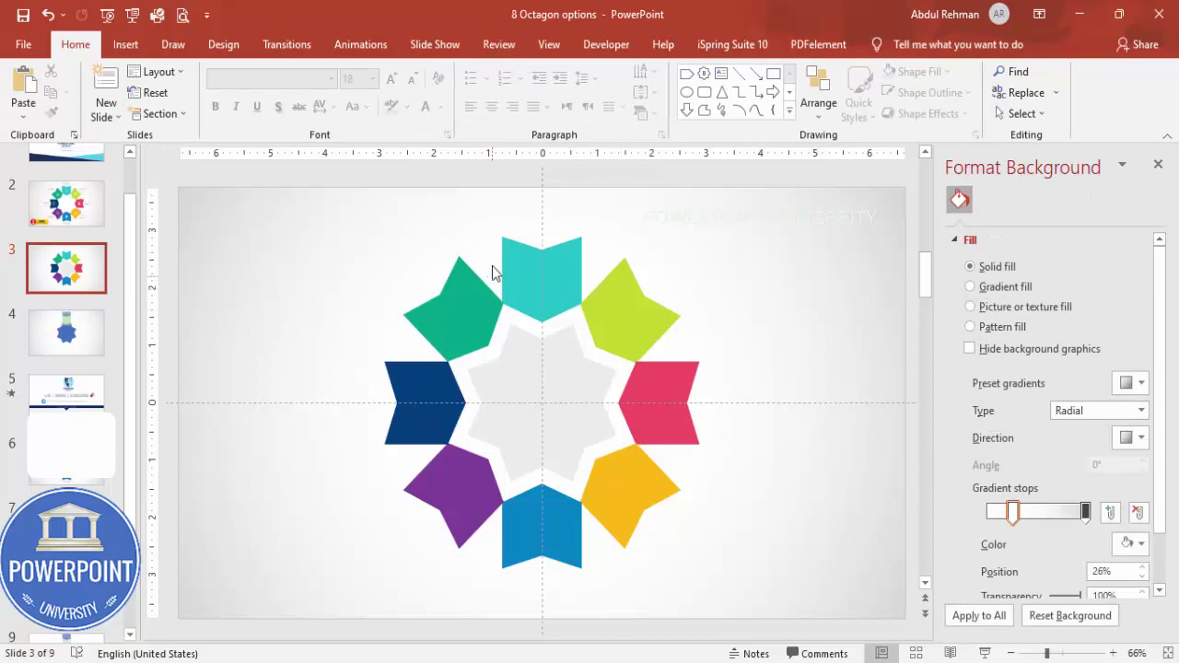
Step: Draw a small rectangle to the left of the star
click(125, 44)
click(276, 97)
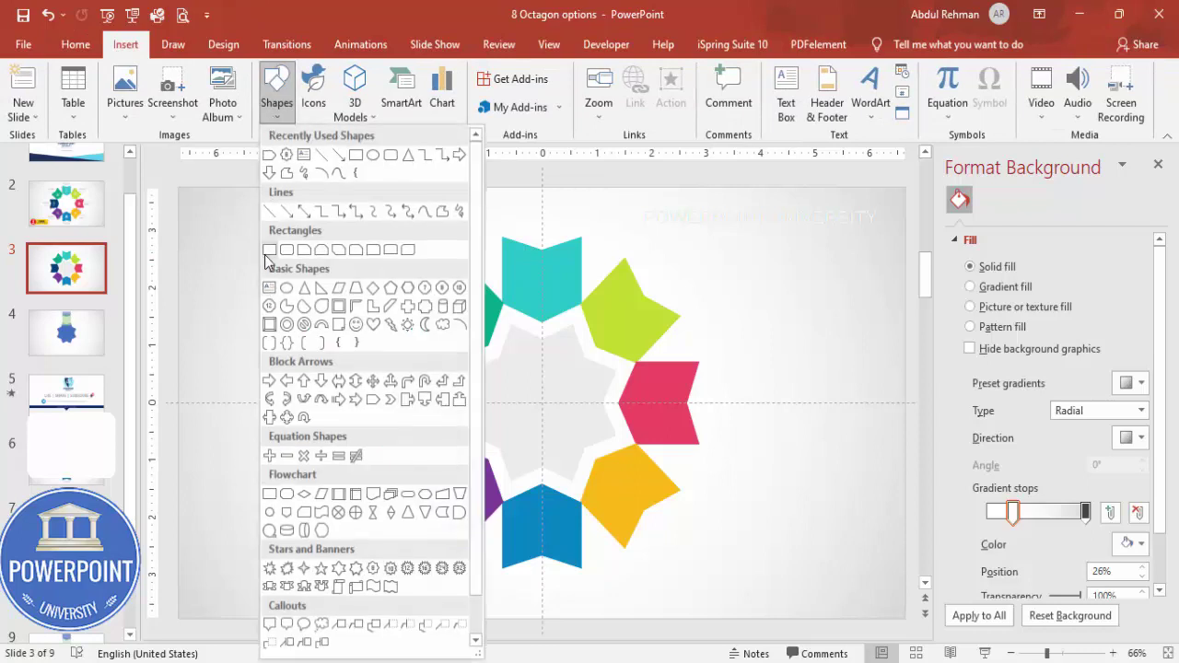
click(267, 252)
drag(343, 247, 387, 322)
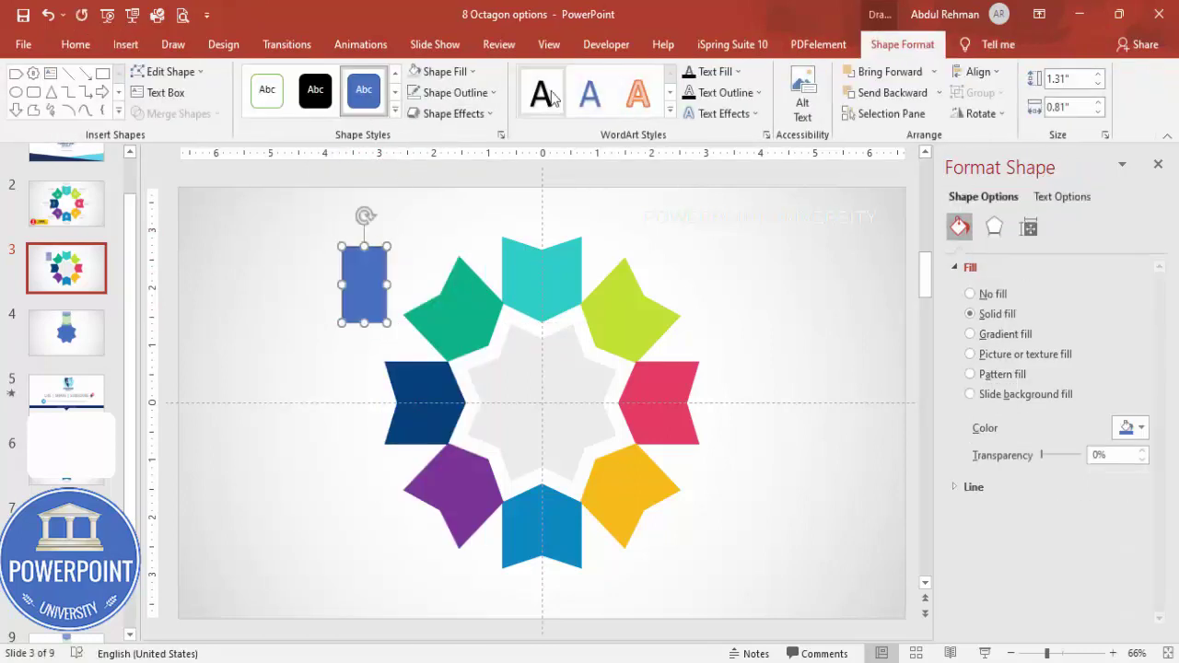
Step: Give the rectangle no outline and a black fill at 56% transparency
click(458, 92)
click(451, 287)
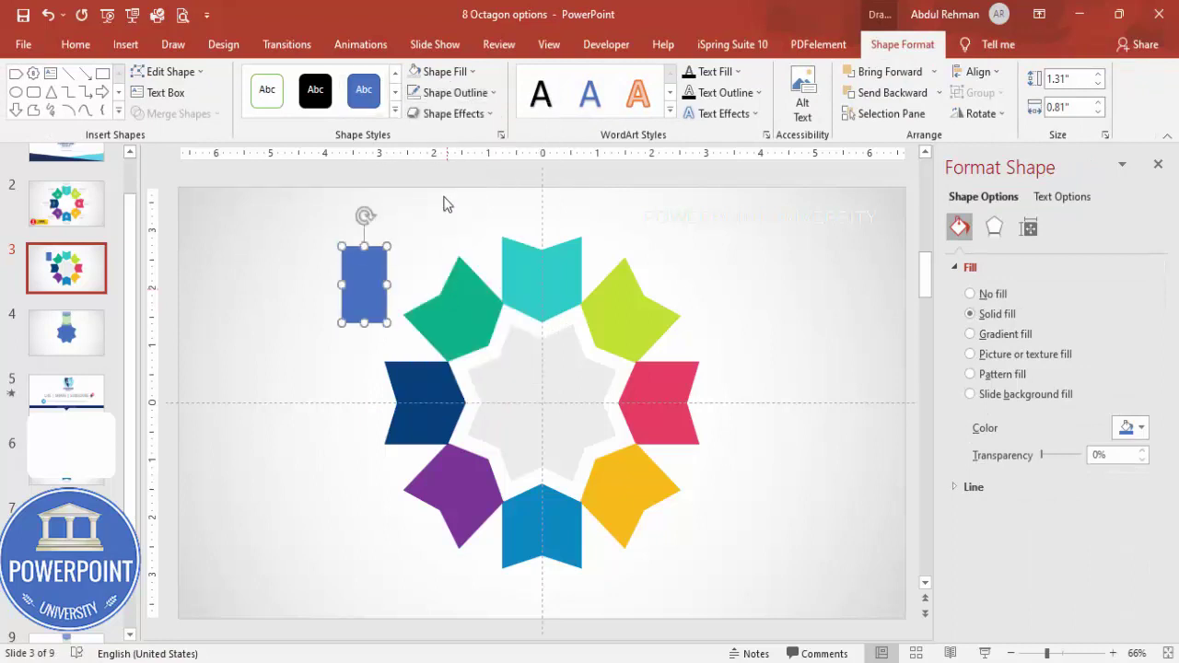
click(441, 72)
click(428, 113)
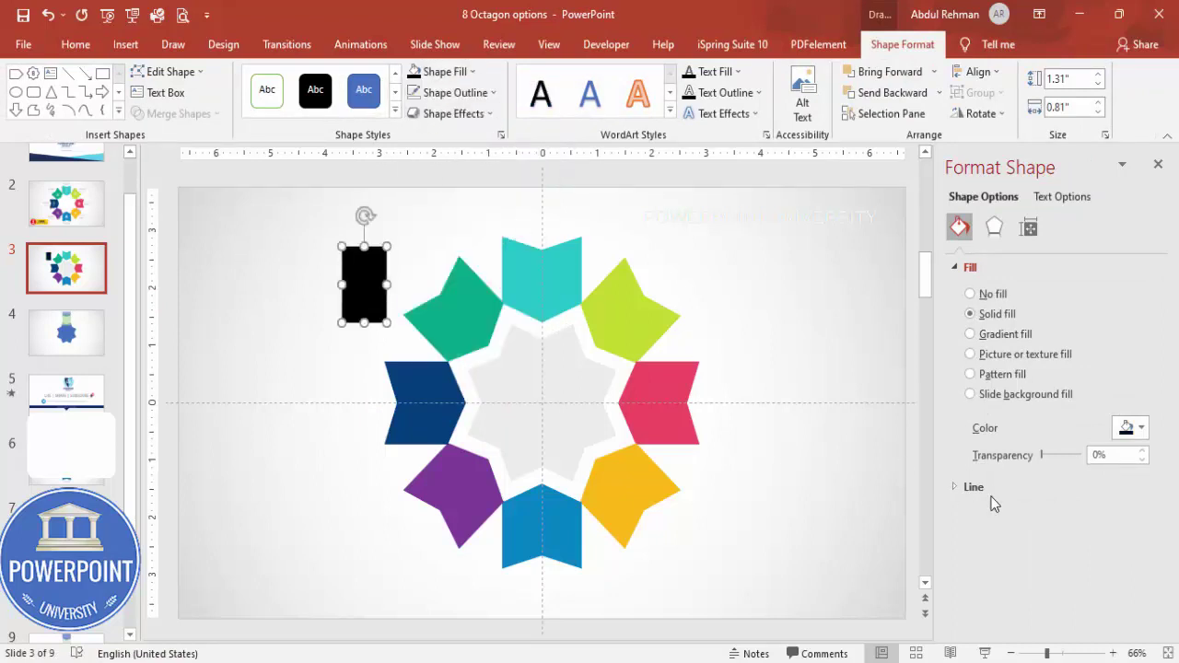
drag(1035, 457, 1069, 456)
Step: Apply 11 pt soft edges to the rectangle
click(999, 232)
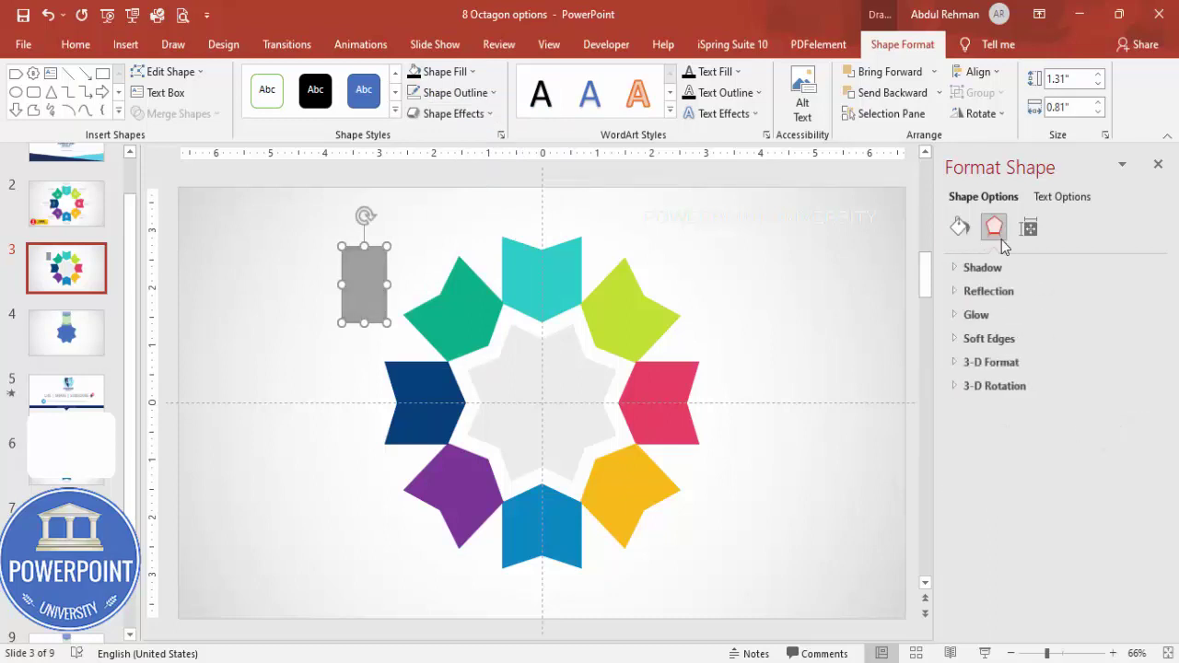
click(1008, 338)
click(1143, 388)
click(1143, 388)
click(1143, 389)
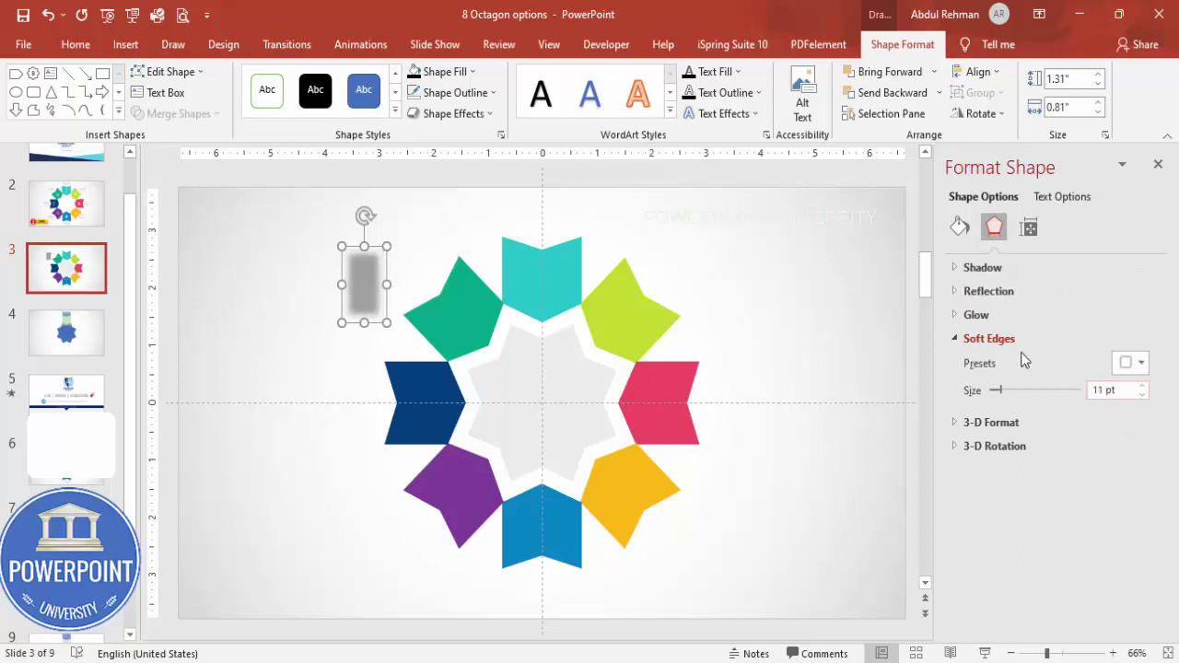
Step: Tilt the rectangle along the top teal petal and send it behind the petal
drag(385, 305, 536, 294)
drag(518, 203, 500, 206)
drag(509, 270, 503, 269)
click(938, 92)
click(922, 111)
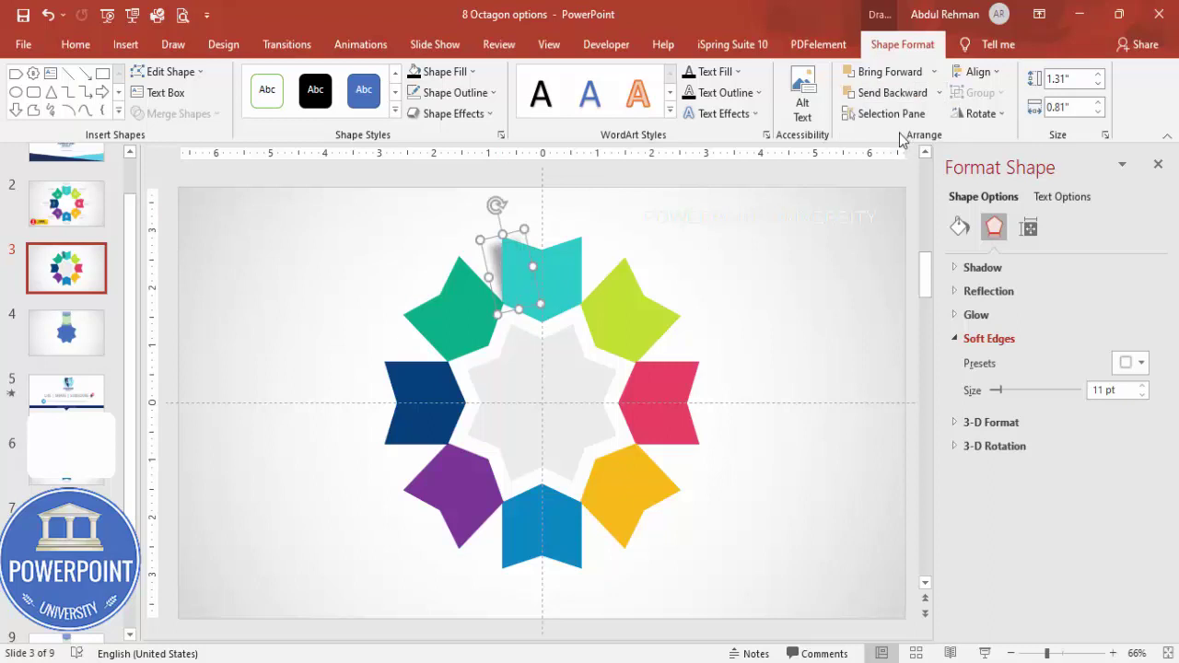
Step: Select the grey shadow rectangle and nudge it slightly right and down
click(692, 250)
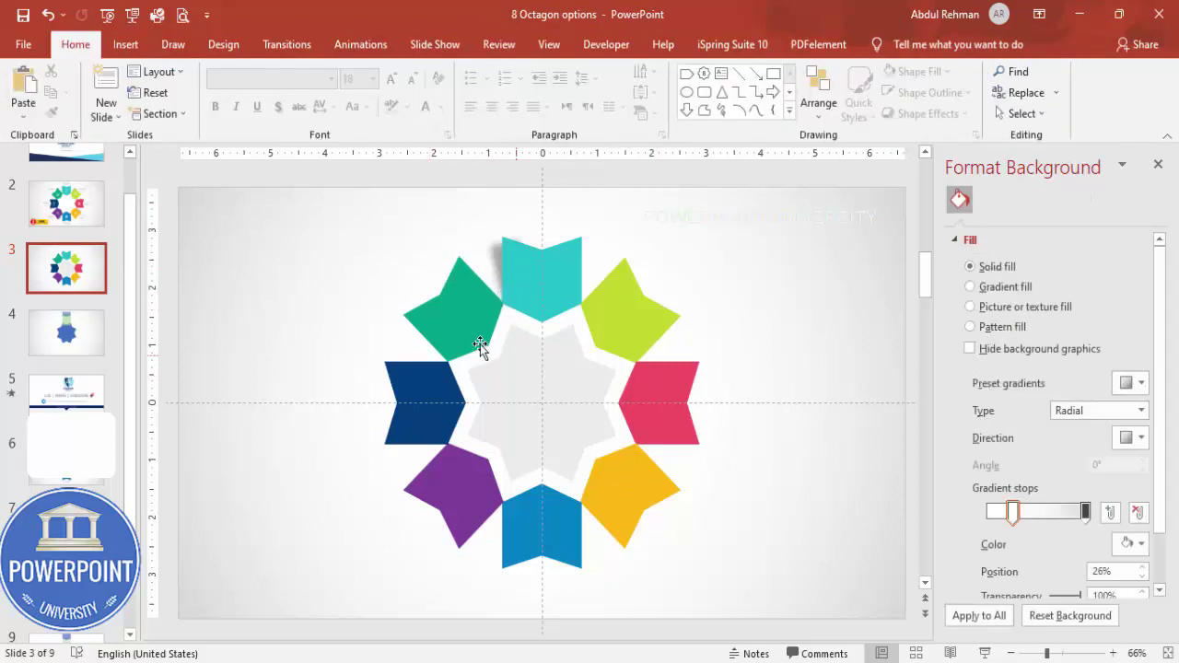
click(483, 255)
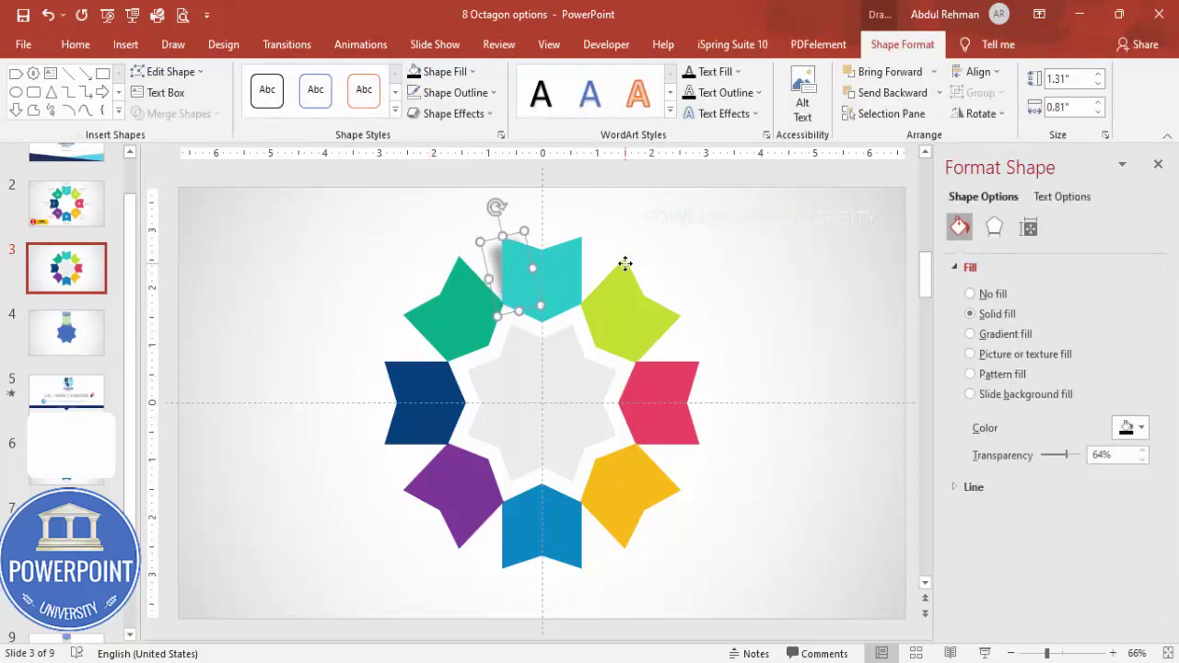
key(ctrl+Right)
key(ctrl+Down)
key(ctrl+Down)
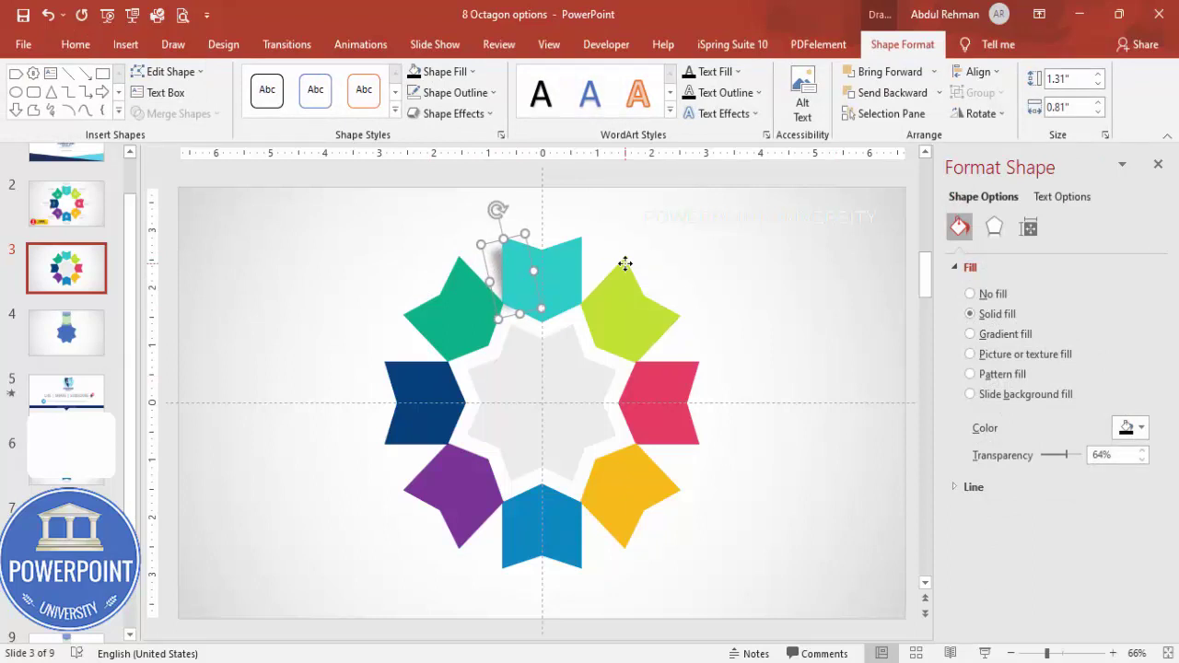
click(676, 243)
click(497, 259)
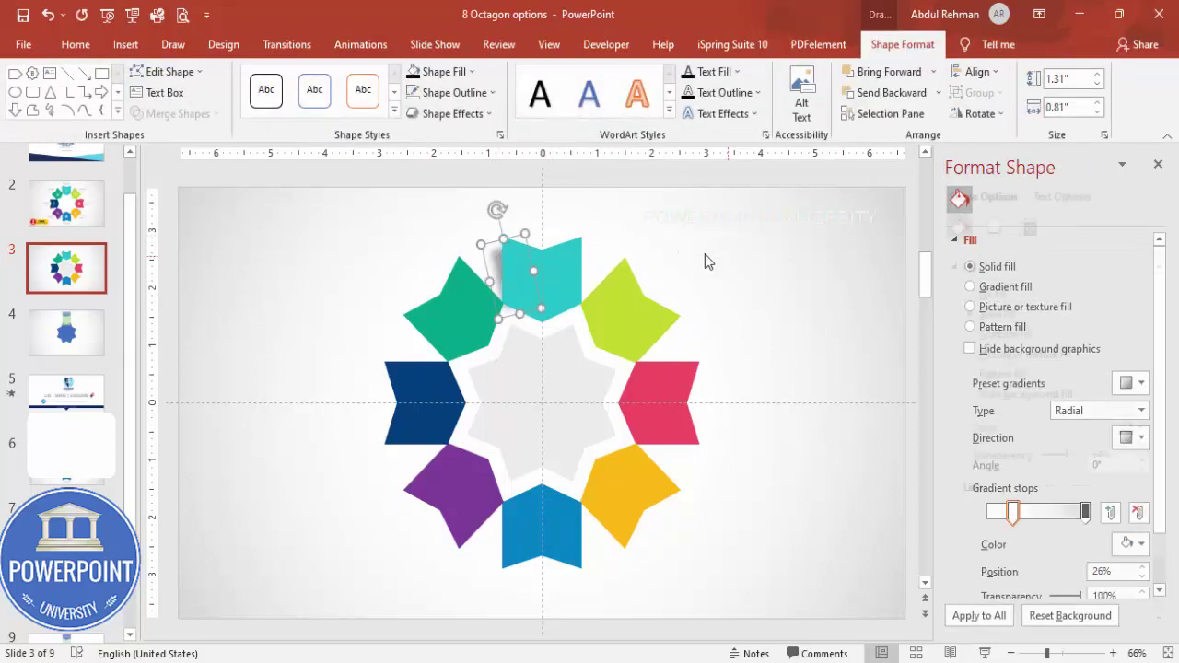
Step: Move and rotate the shadow onto the lime petal, then send it behind the petal
drag(516, 271, 612, 293)
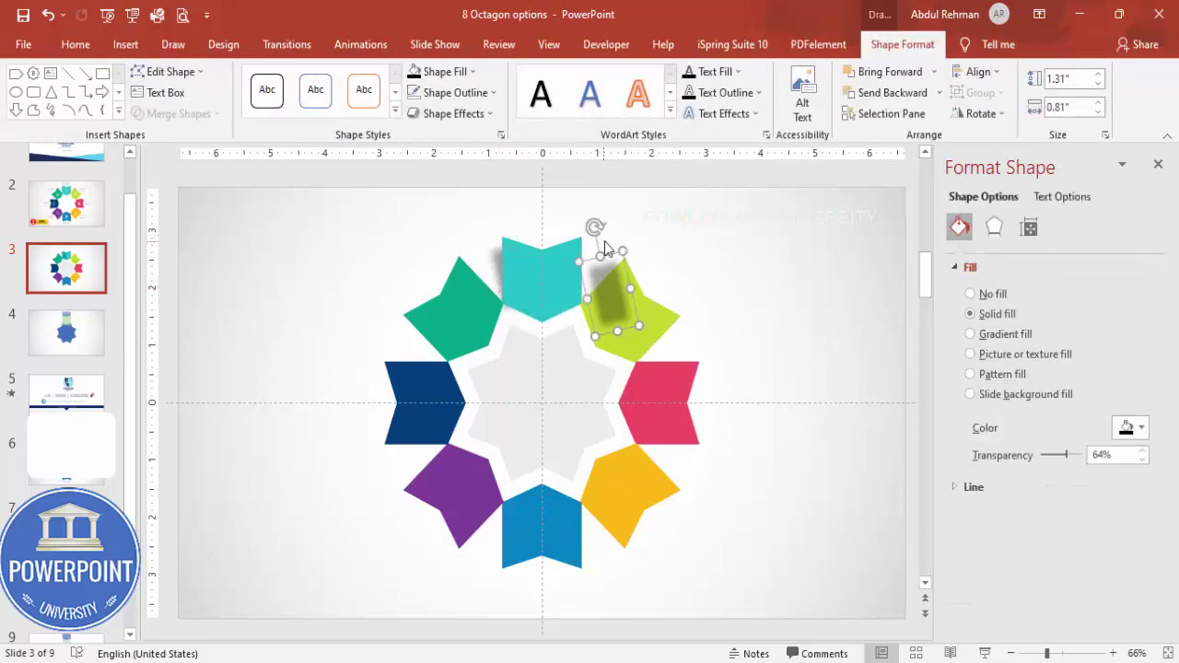
drag(596, 227, 648, 239)
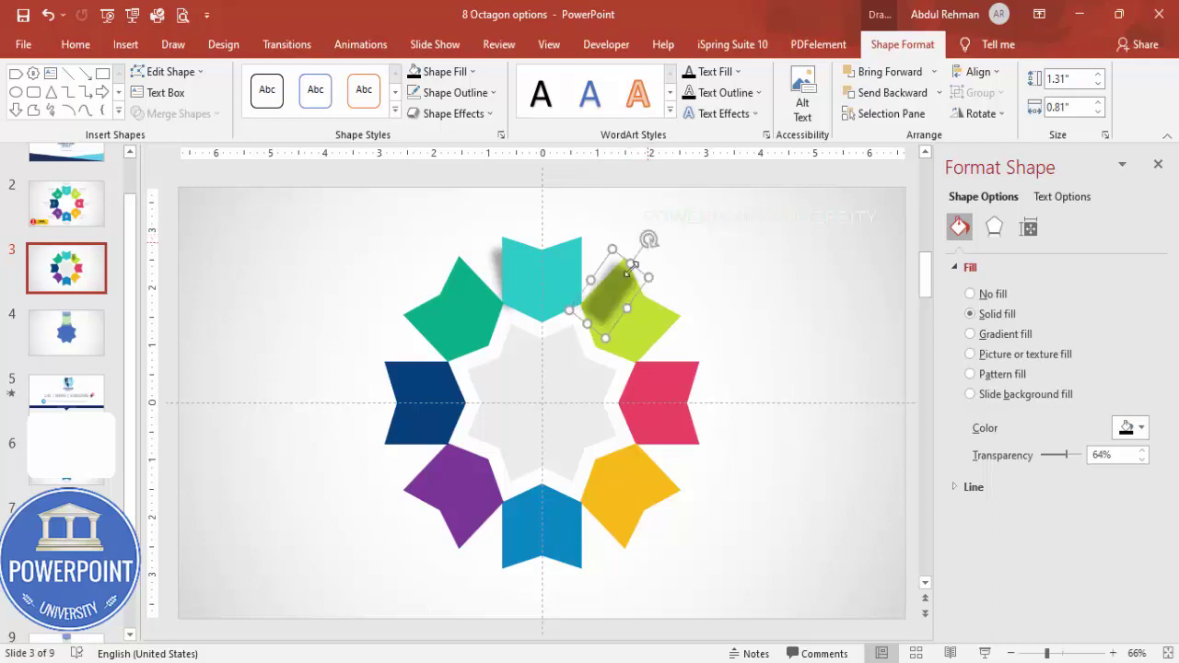
drag(616, 286, 623, 281)
drag(644, 235, 632, 228)
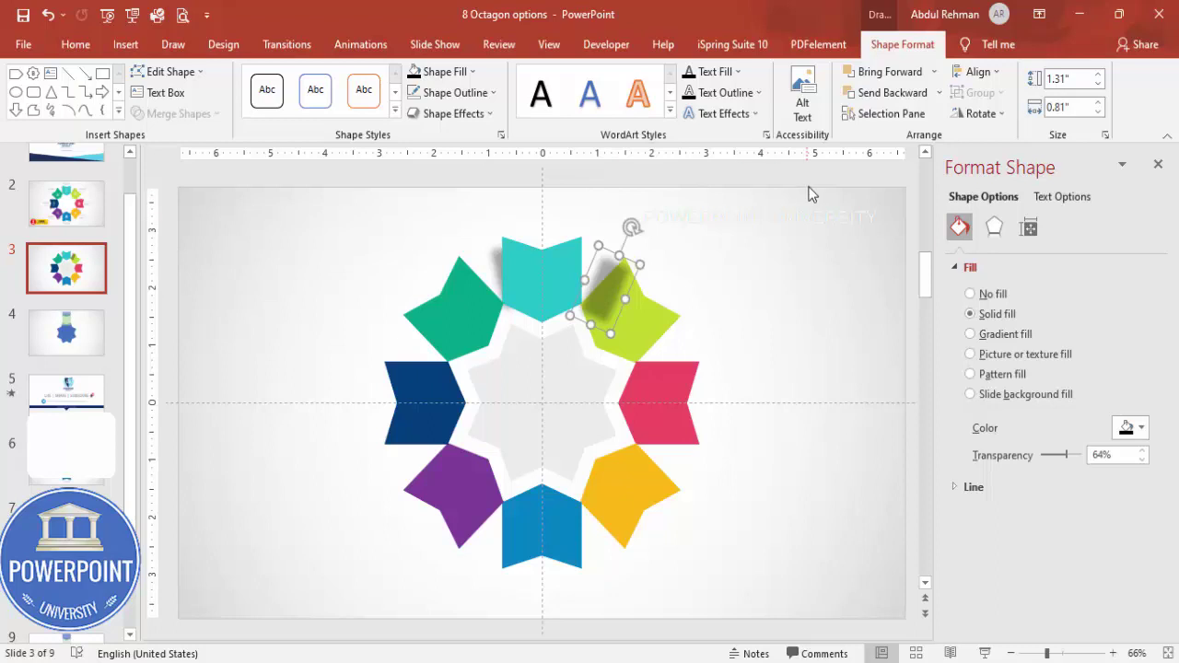
click(939, 92)
click(921, 136)
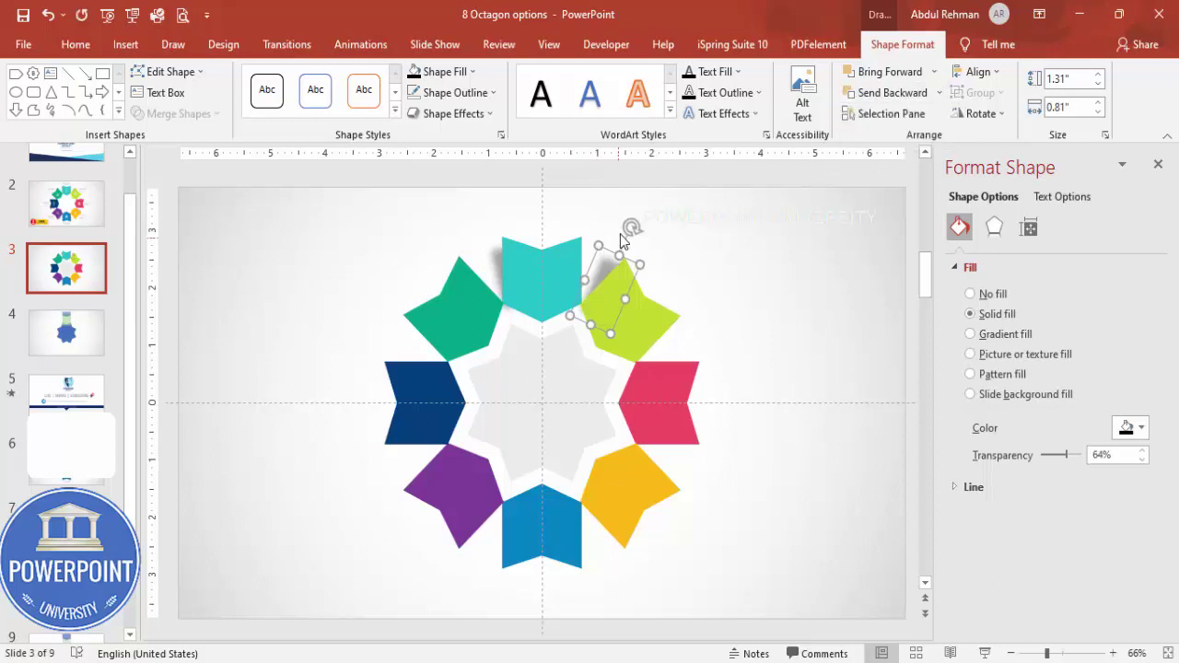
drag(632, 227, 638, 231)
key(ctrl+z)
click(682, 247)
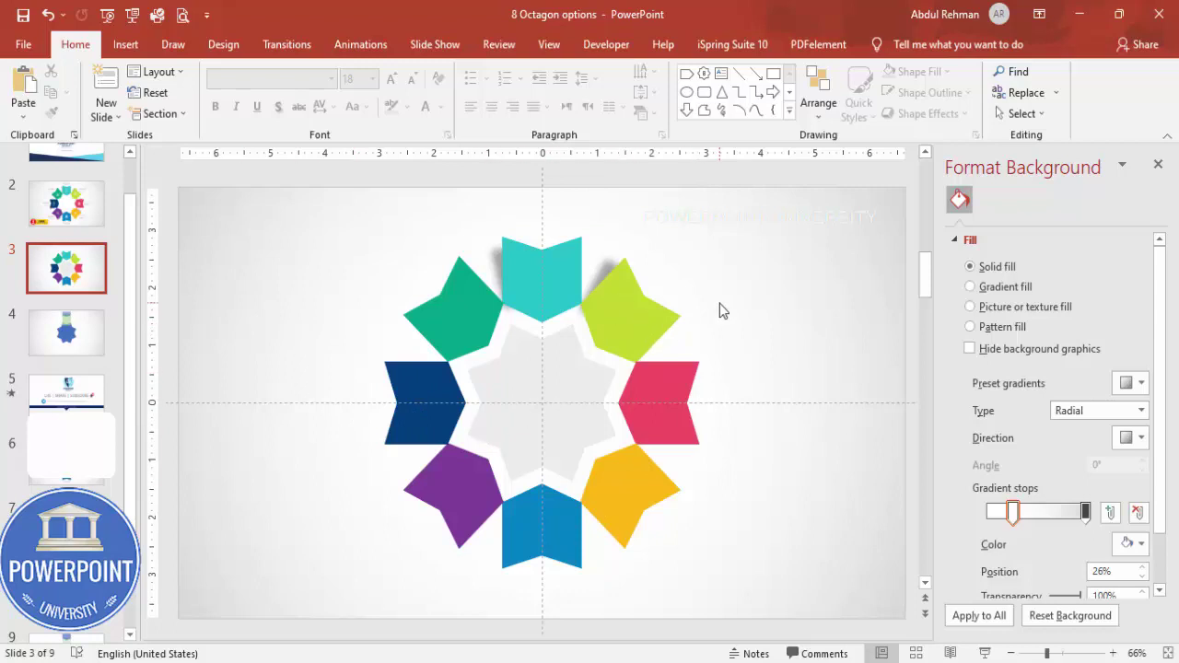
click(126, 46)
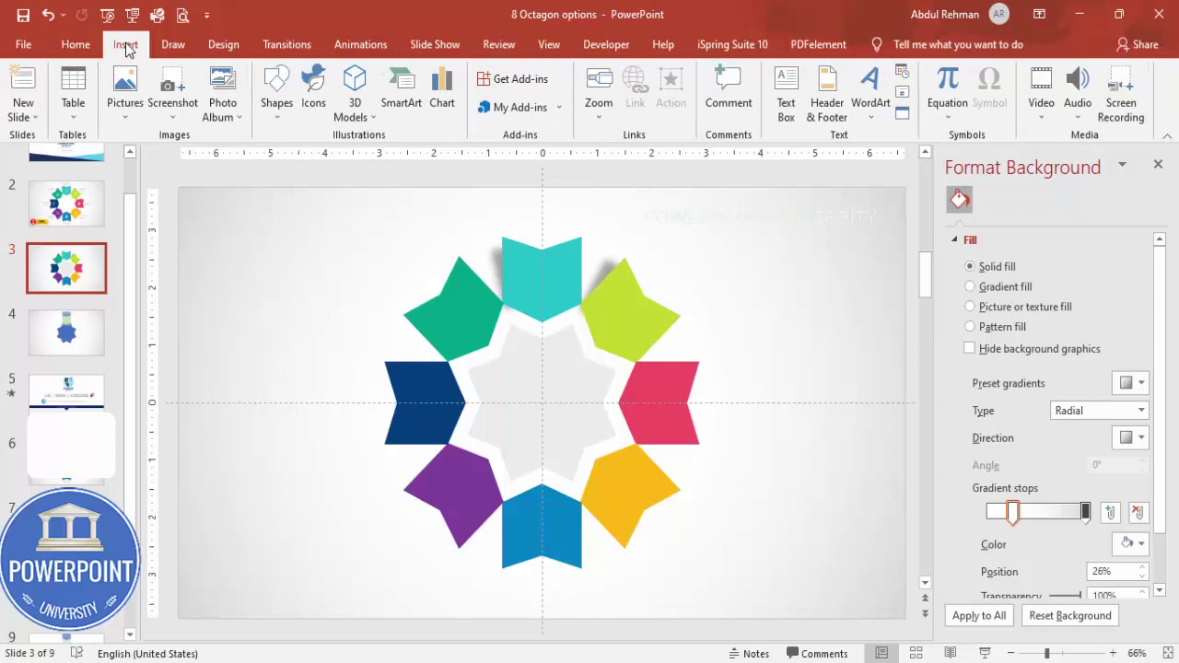
Step: In the icon library, pick target, pie chart, presentation chart, gear, head-with-gears and lightbulb icons
click(313, 91)
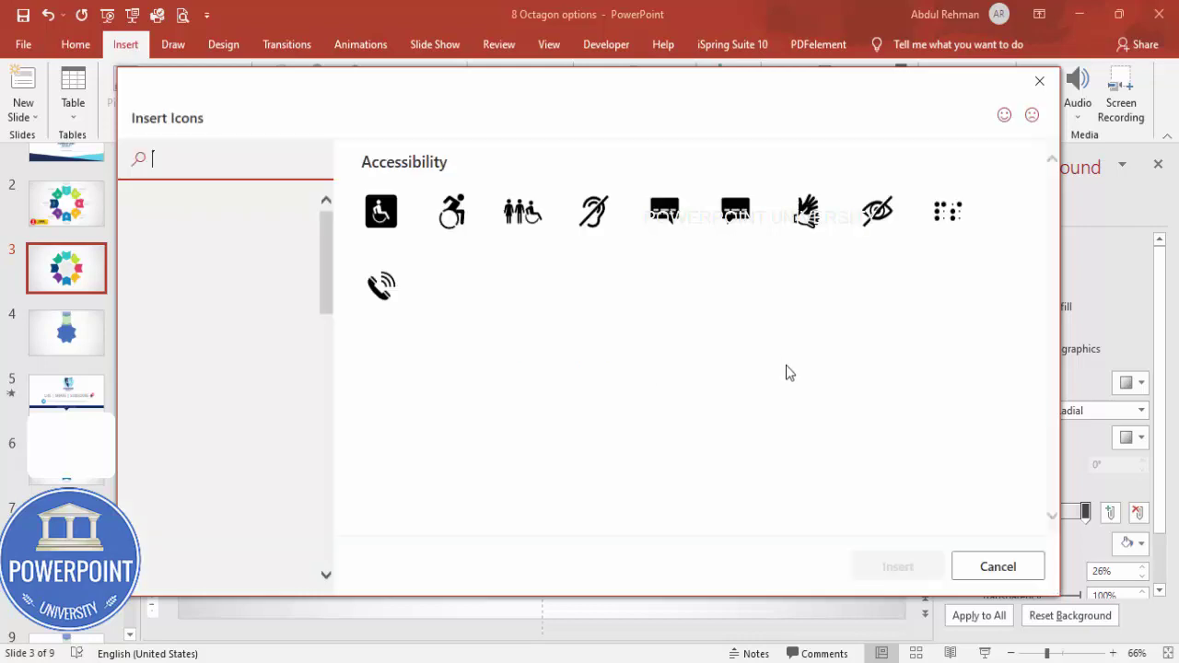
click(941, 492)
click(801, 485)
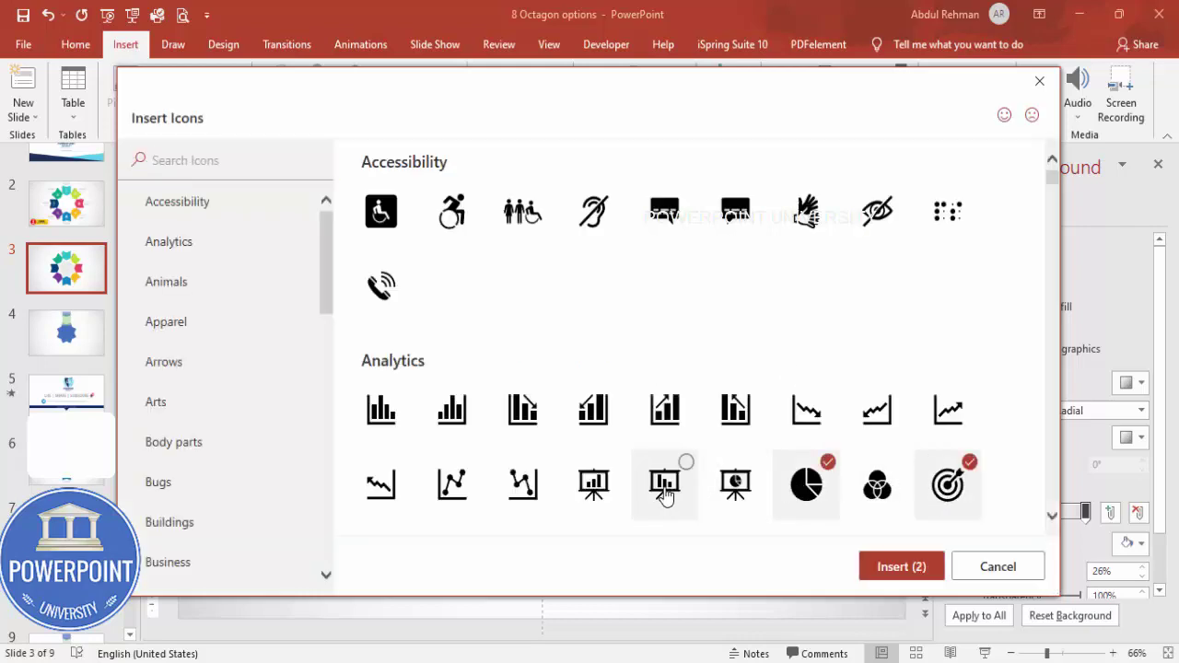
click(663, 485)
scroll(645, 368, down, 3)
click(675, 341)
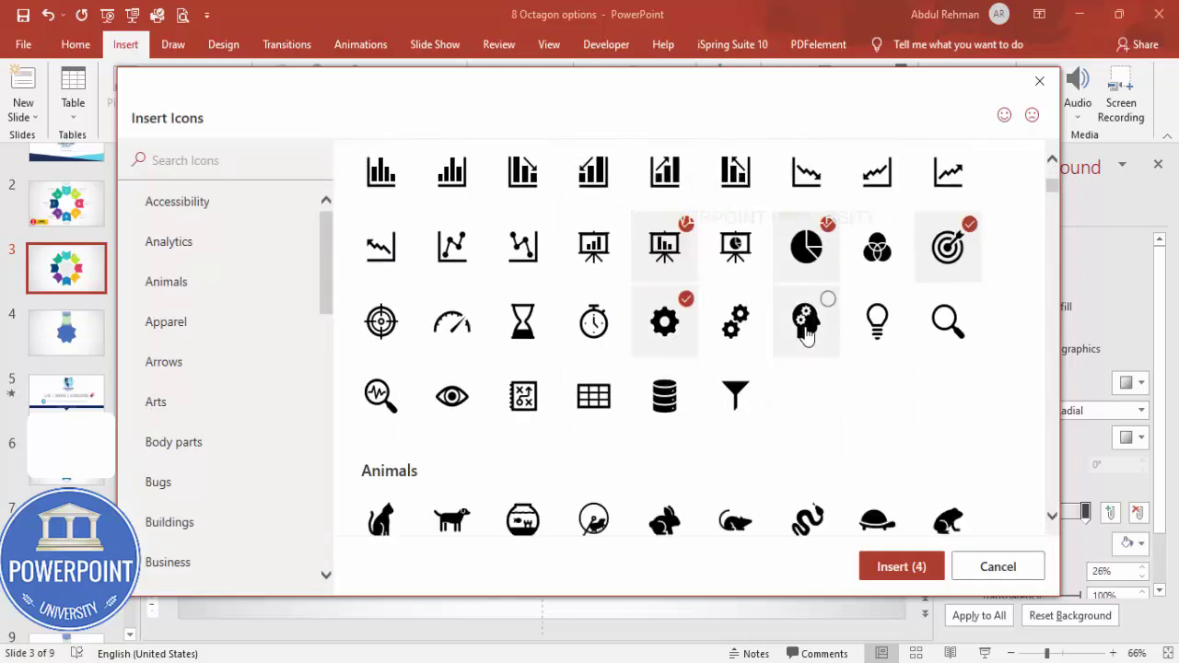
click(805, 324)
click(879, 326)
Step: Add the bank and handshake icons and insert all eight onto the slide
scroll(746, 417, down, 15)
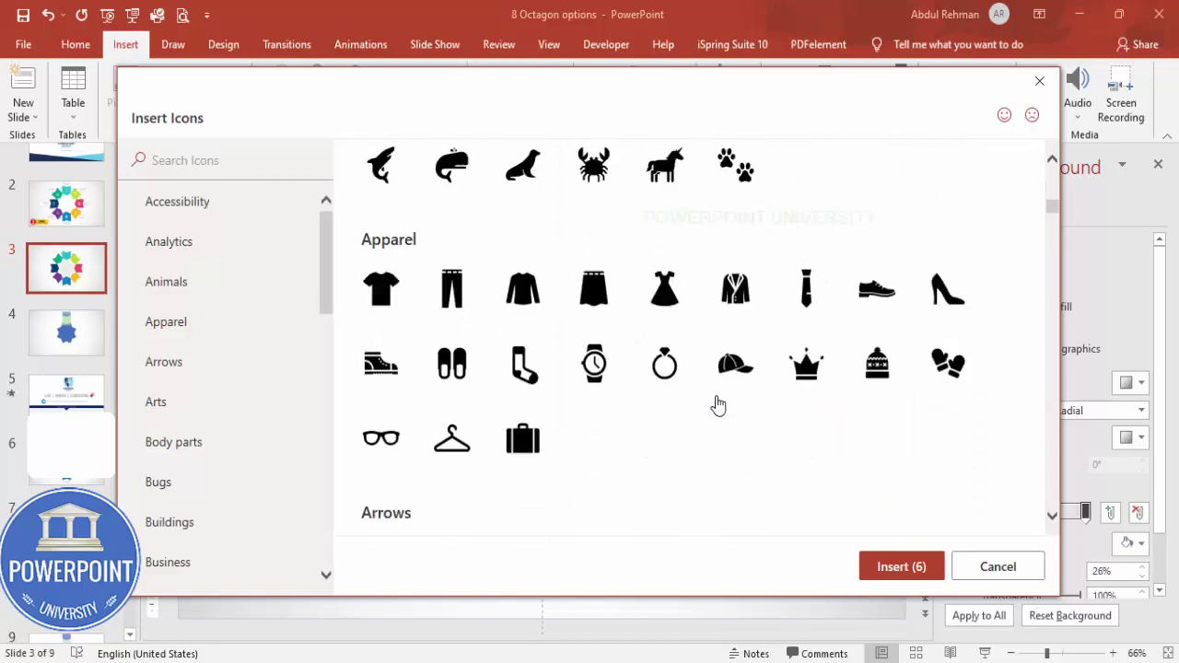
scroll(720, 401, down, 10)
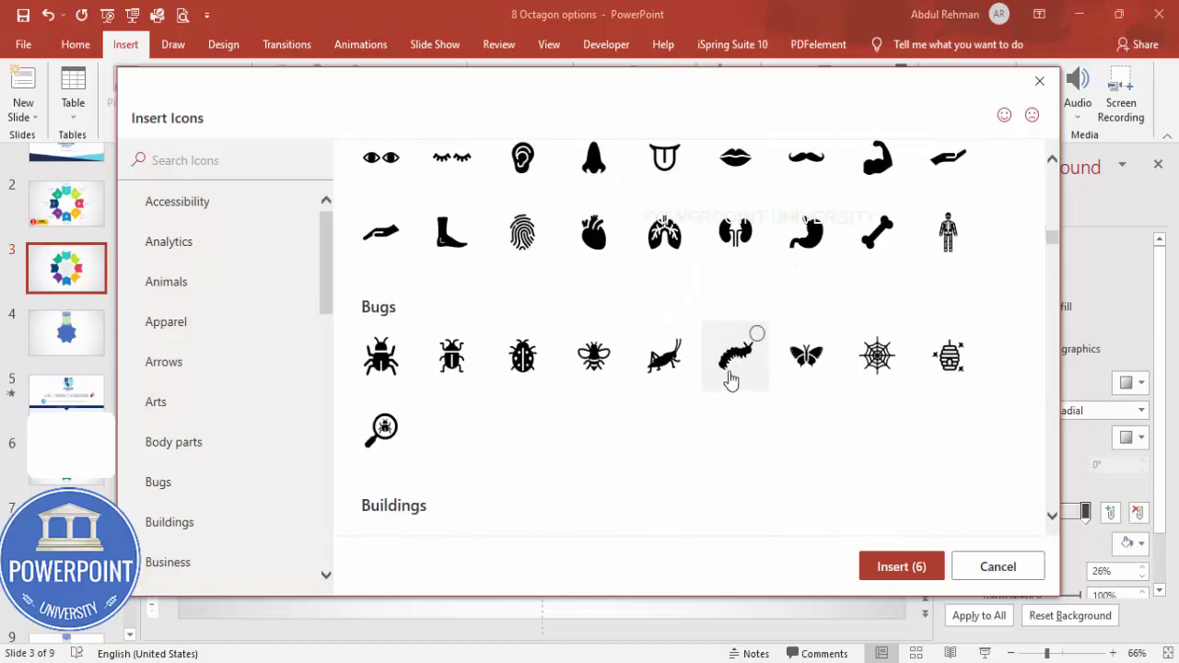
click(740, 334)
scroll(724, 368, down, 5)
click(734, 426)
click(902, 566)
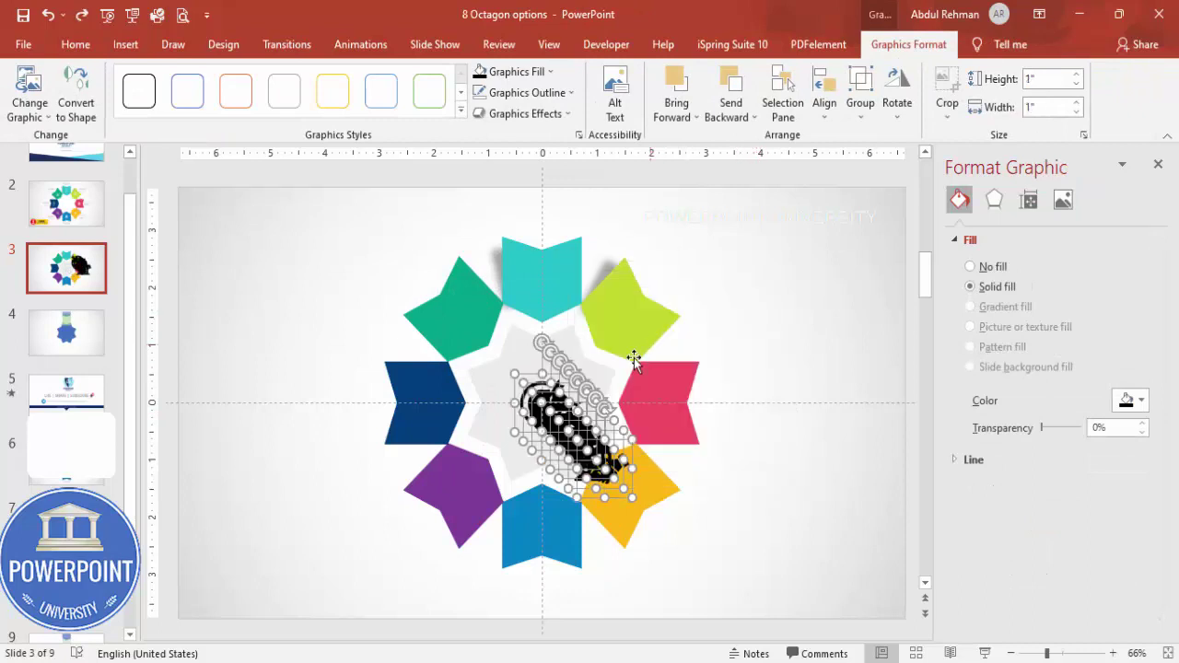
Step: Move the icon stack to the right and set the icons' height to 0.5"
drag(569, 416, 786, 319)
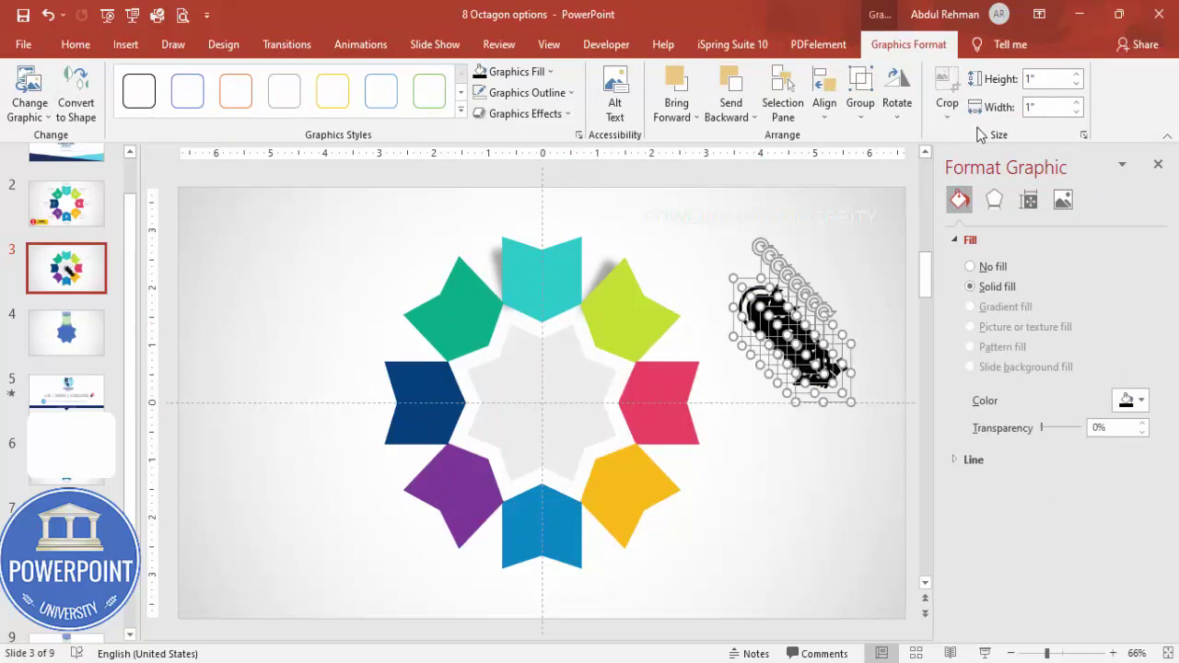
click(1046, 78)
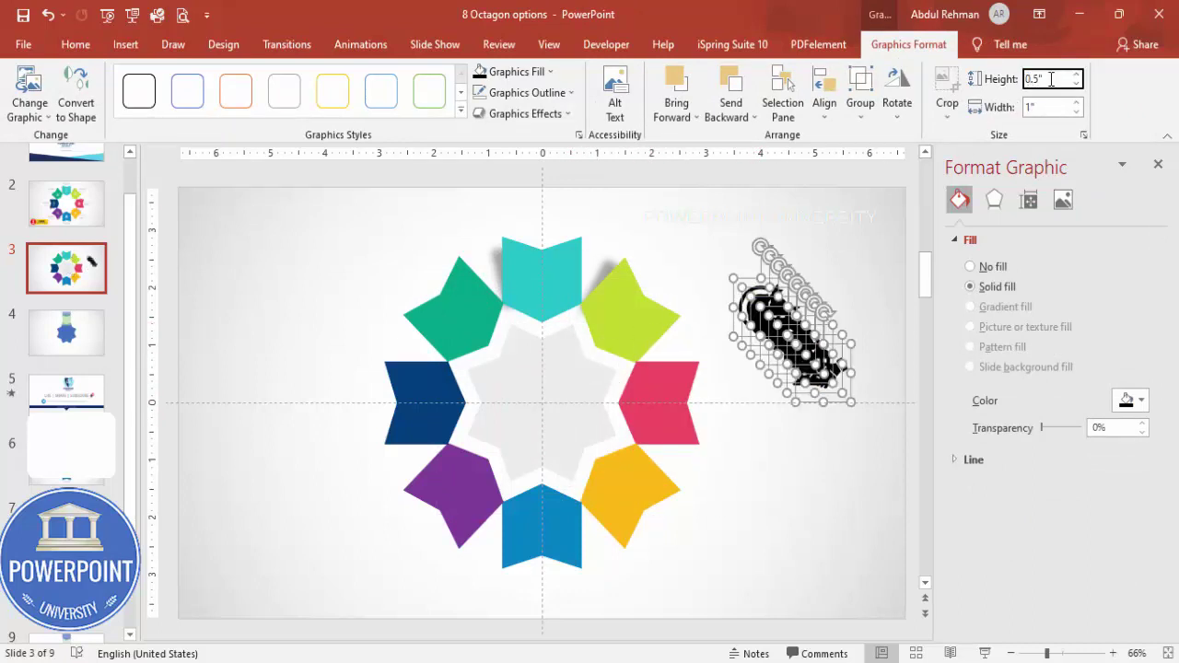
key(Return)
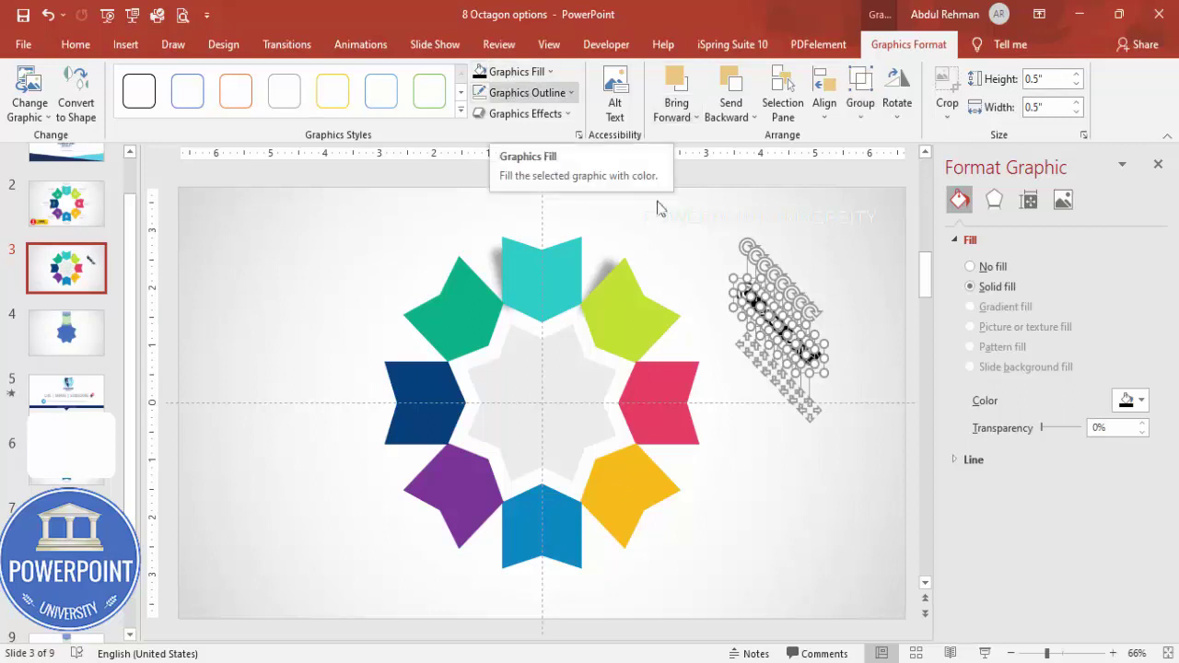
click(795, 255)
Step: Place one icon on each petal: lightbulb on teal, target, handshake, bank, head, gear on green
drag(752, 296, 661, 403)
drag(776, 338, 538, 269)
drag(747, 293, 630, 488)
drag(806, 352, 540, 525)
drag(800, 349, 459, 488)
drag(775, 343, 428, 405)
drag(773, 321, 459, 317)
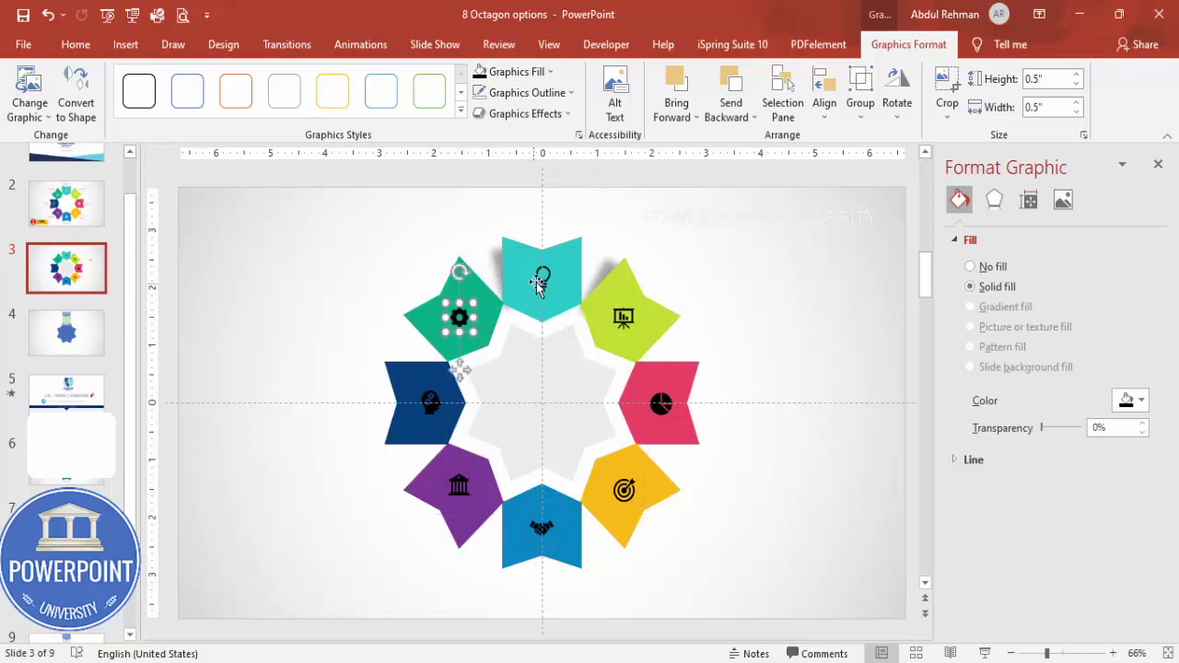
Step: Select the eight petal icons and give them a white fill
shift+click(542, 276)
shift+click(624, 316)
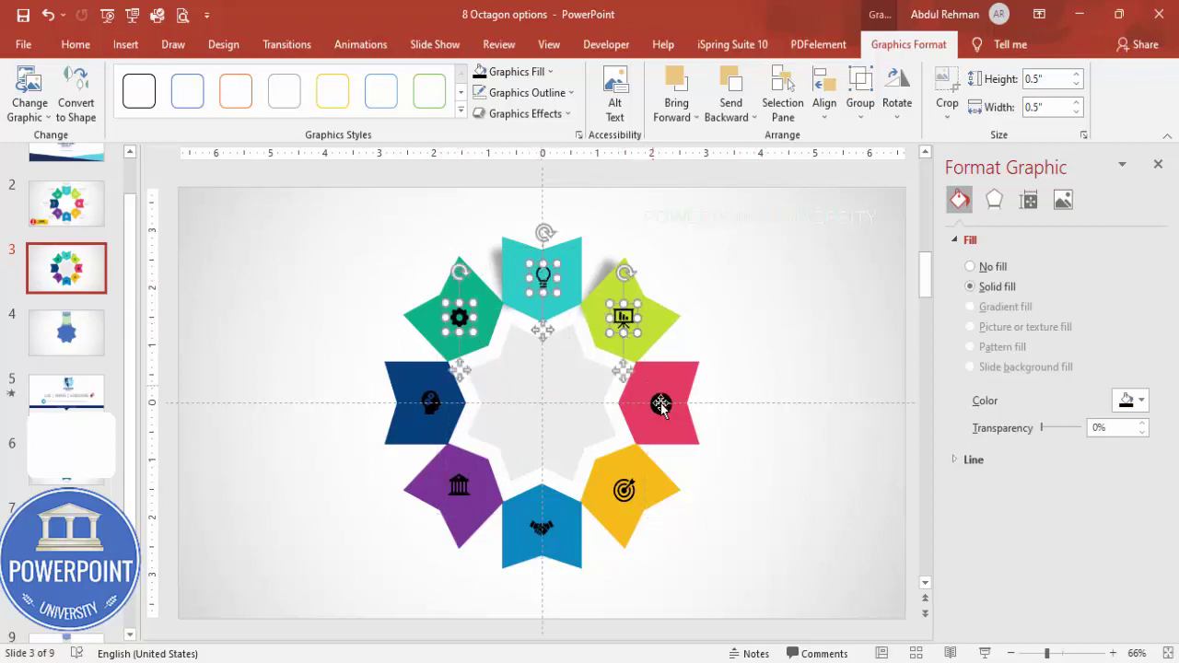
shift+click(661, 402)
shift+click(624, 490)
shift+click(541, 527)
shift+click(459, 486)
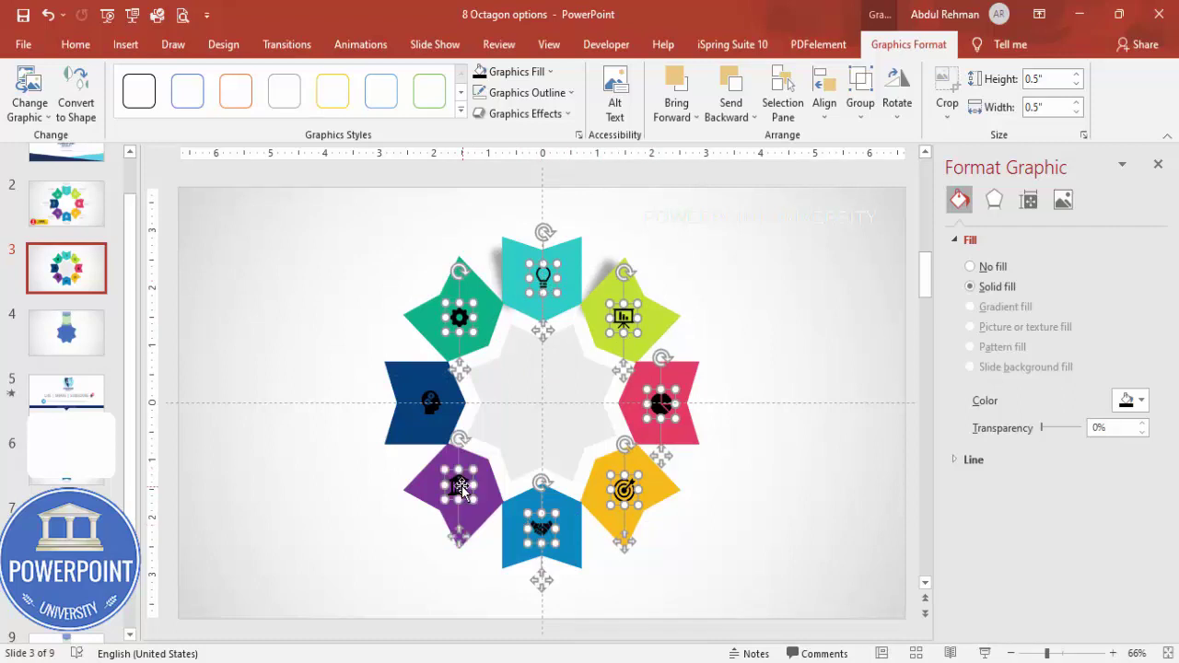
shift+click(430, 404)
click(550, 72)
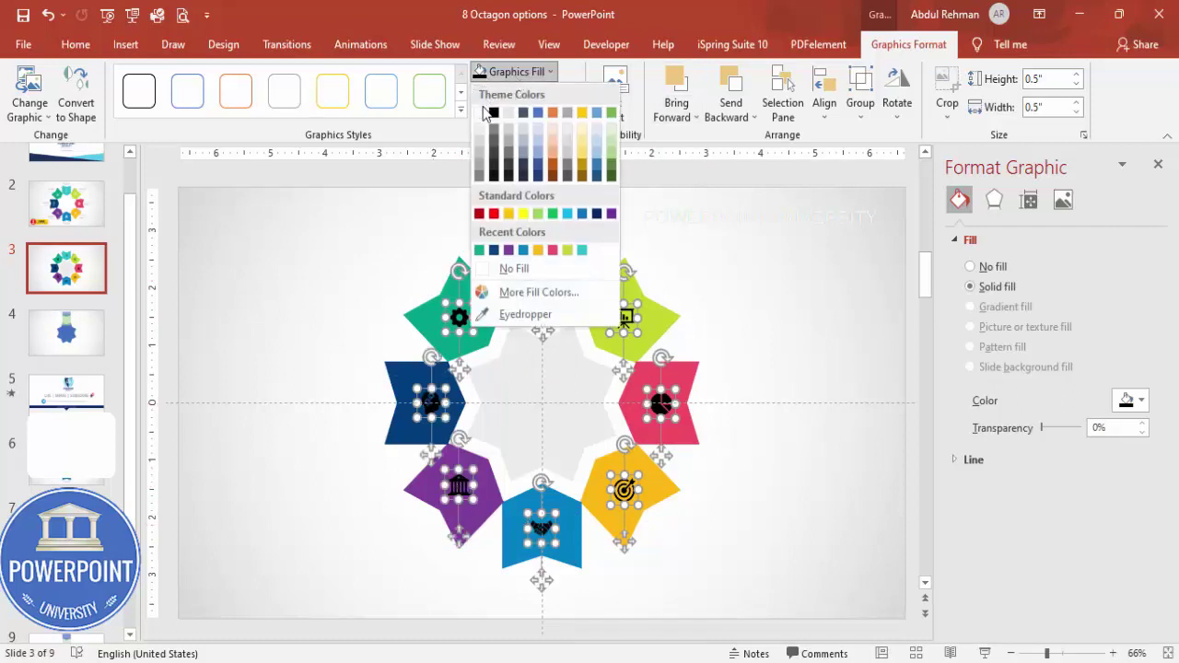
click(485, 115)
click(781, 261)
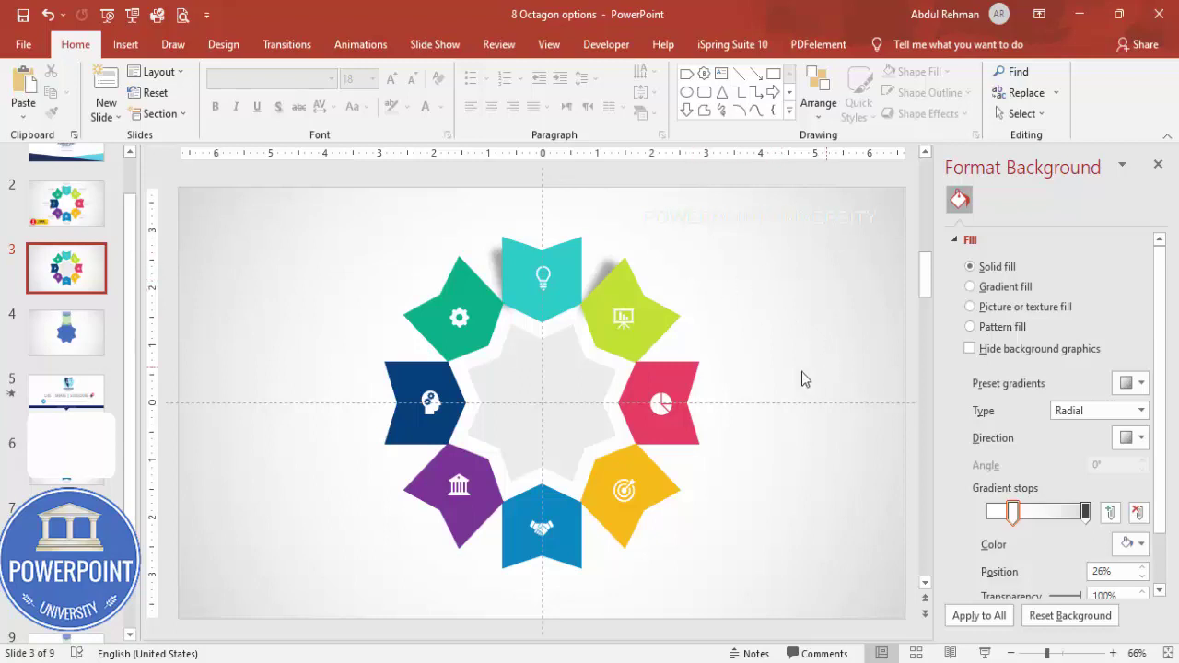
click(125, 44)
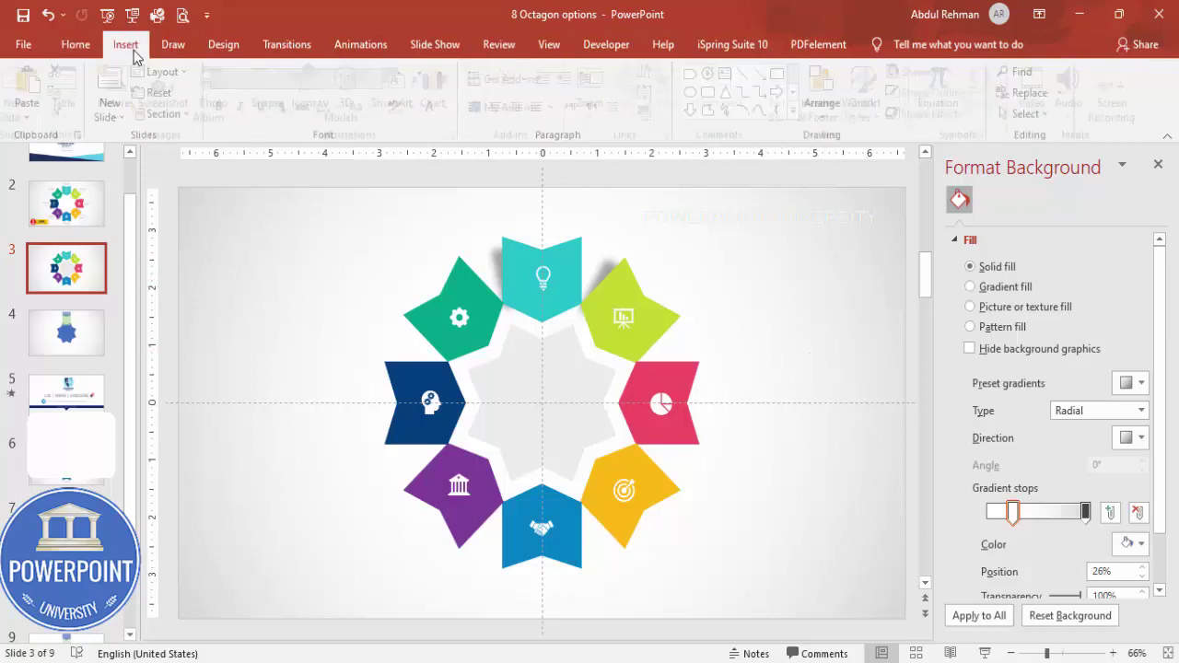
Step: Draw a text box above the diagram reading 'Add your text here'
click(785, 92)
drag(515, 200, 627, 224)
text(Add your t)
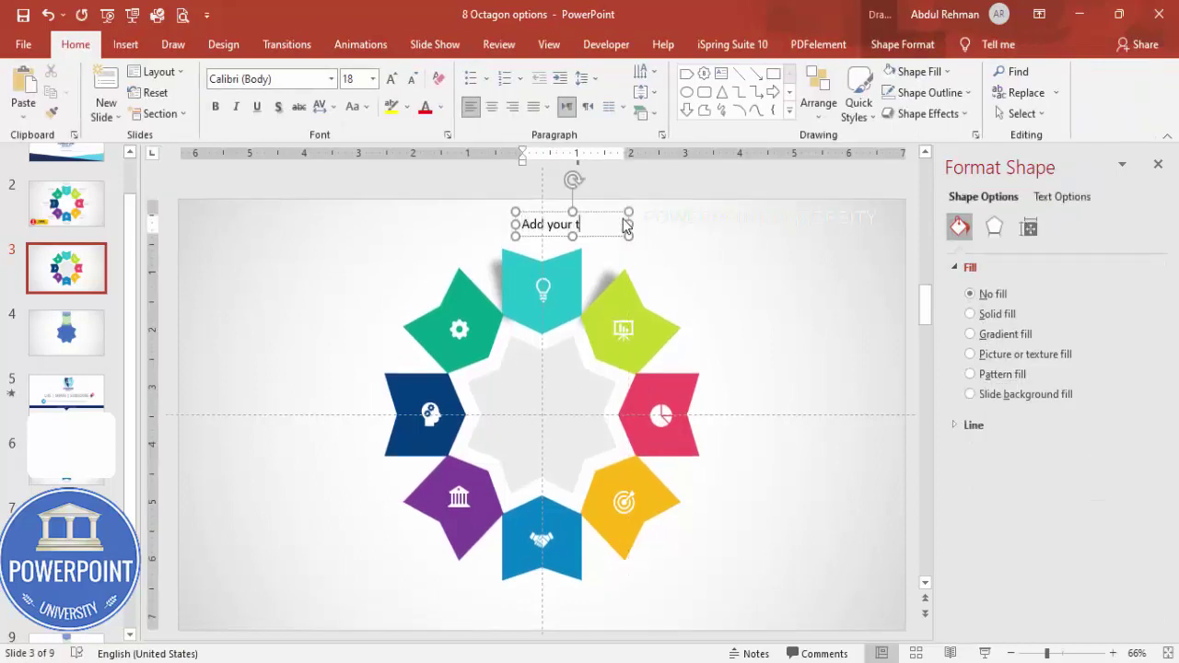
text(ext here)
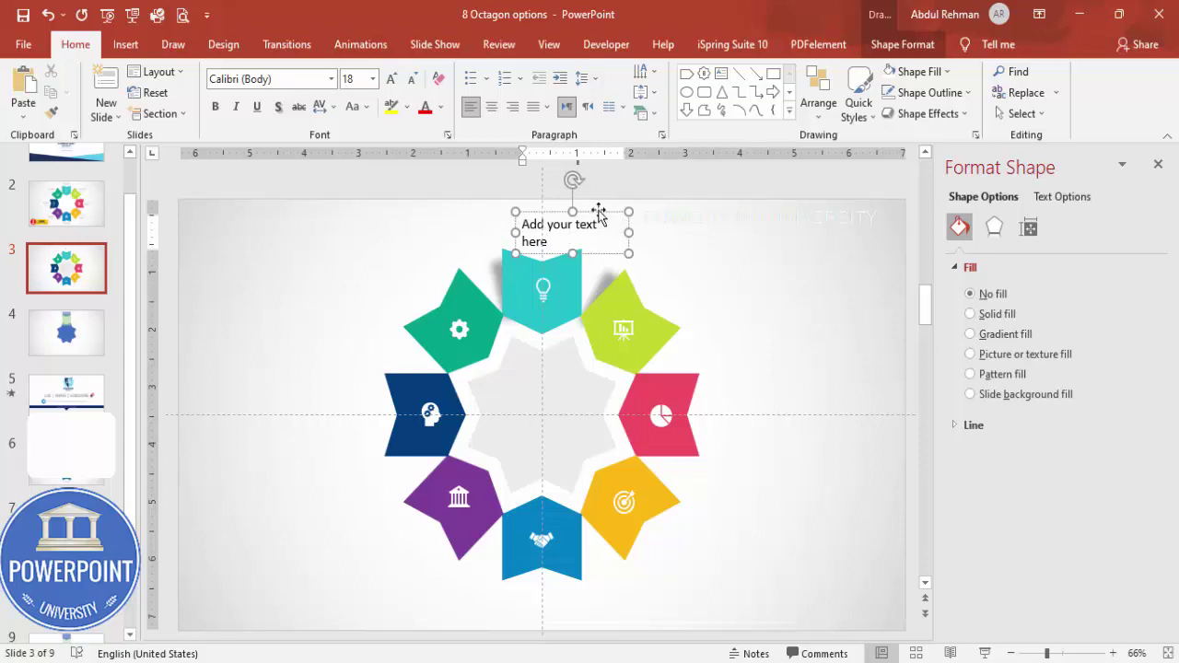
Step: Centre the label at 12 pt, wrap it onto two lines and place it by the teal petal
click(599, 212)
click(492, 106)
click(412, 83)
click(411, 82)
click(412, 83)
click(411, 83)
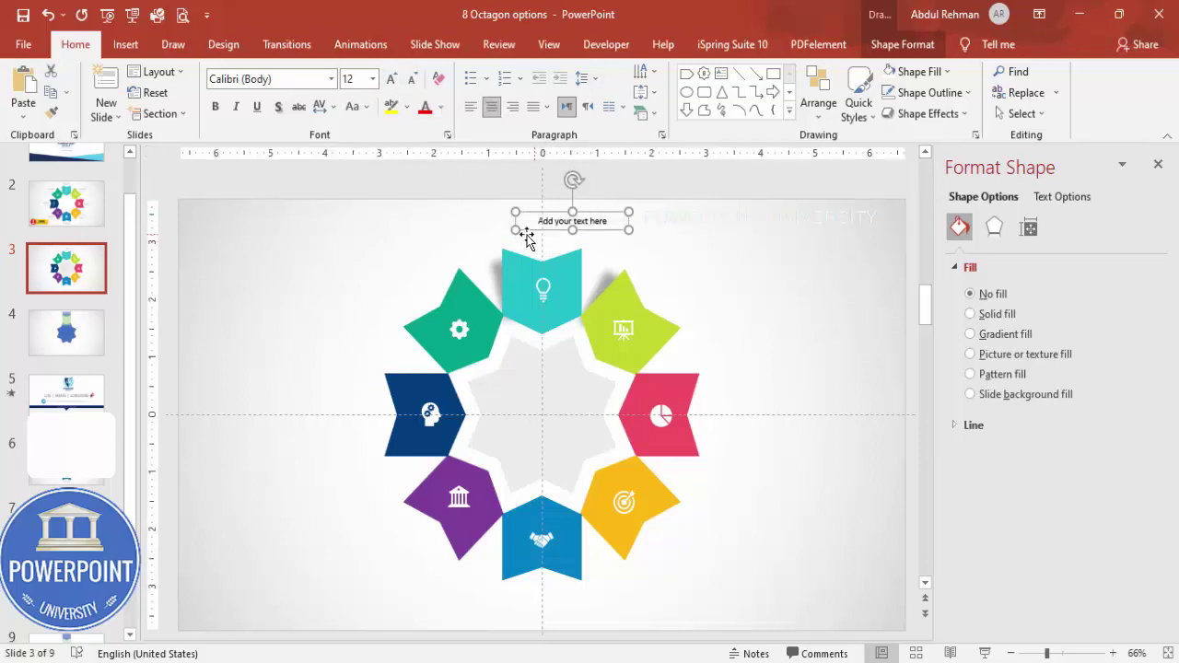
drag(536, 230, 547, 227)
drag(613, 211, 386, 380)
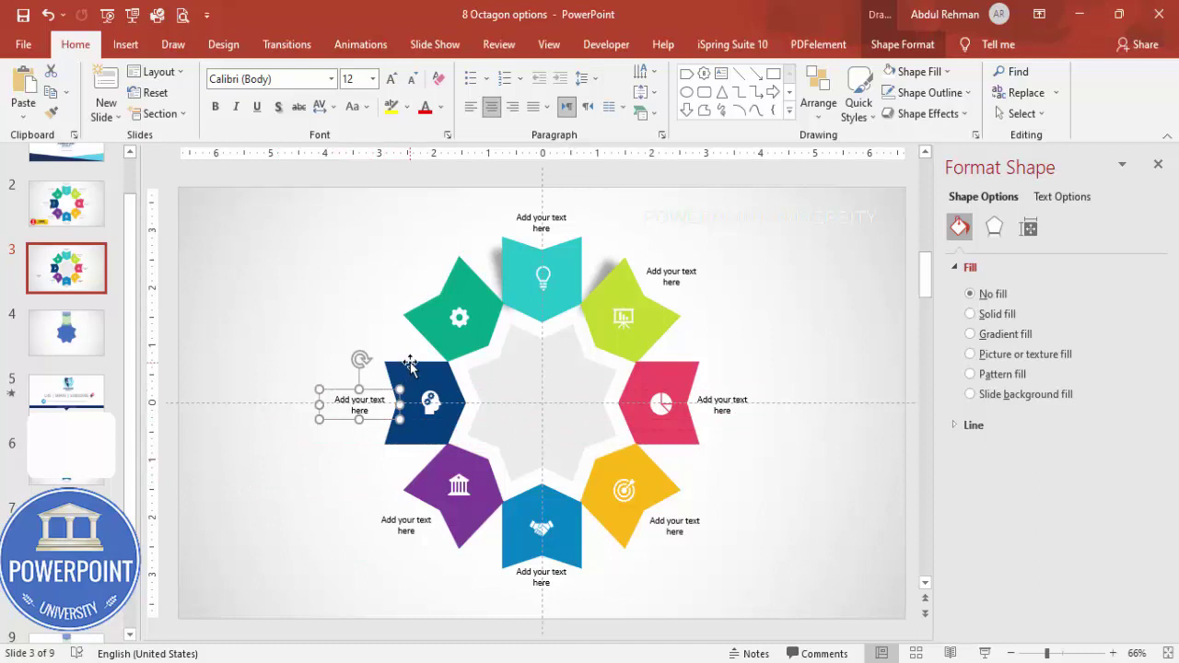
Step: Duplicate the label and place the copy beside the green petal
key(ctrl+d)
drag(329, 267, 428, 268)
click(807, 231)
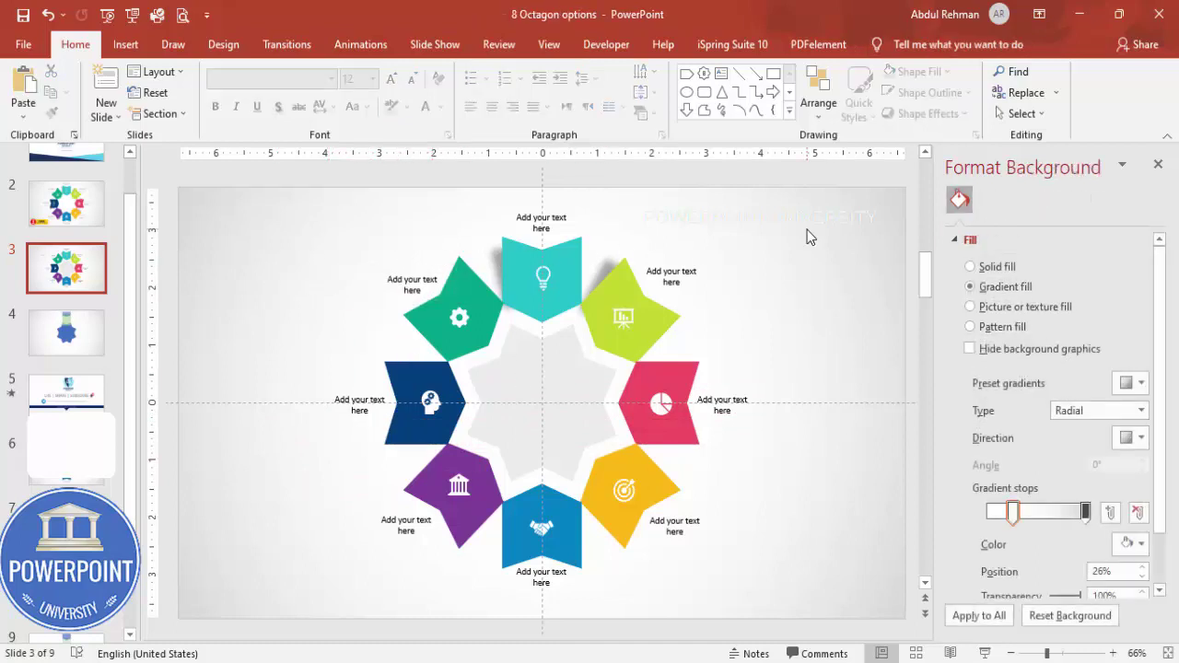
Step: Group the teal petal with its lightbulb icon
click(498, 254)
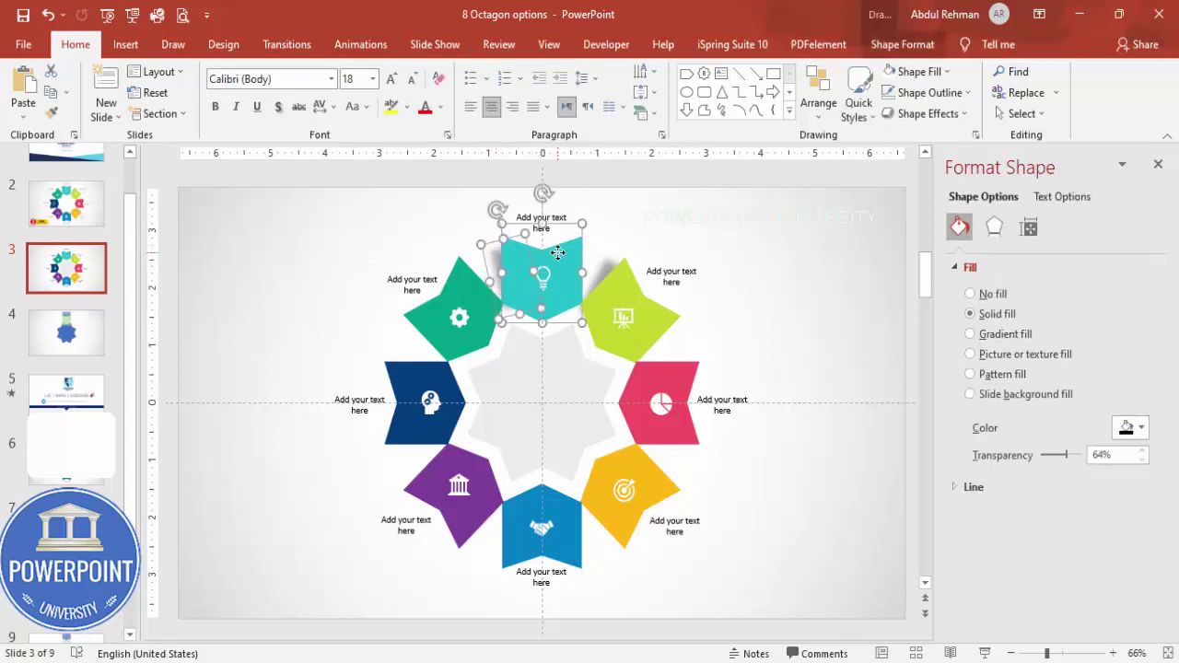
click(543, 276)
key(ctrl+g)
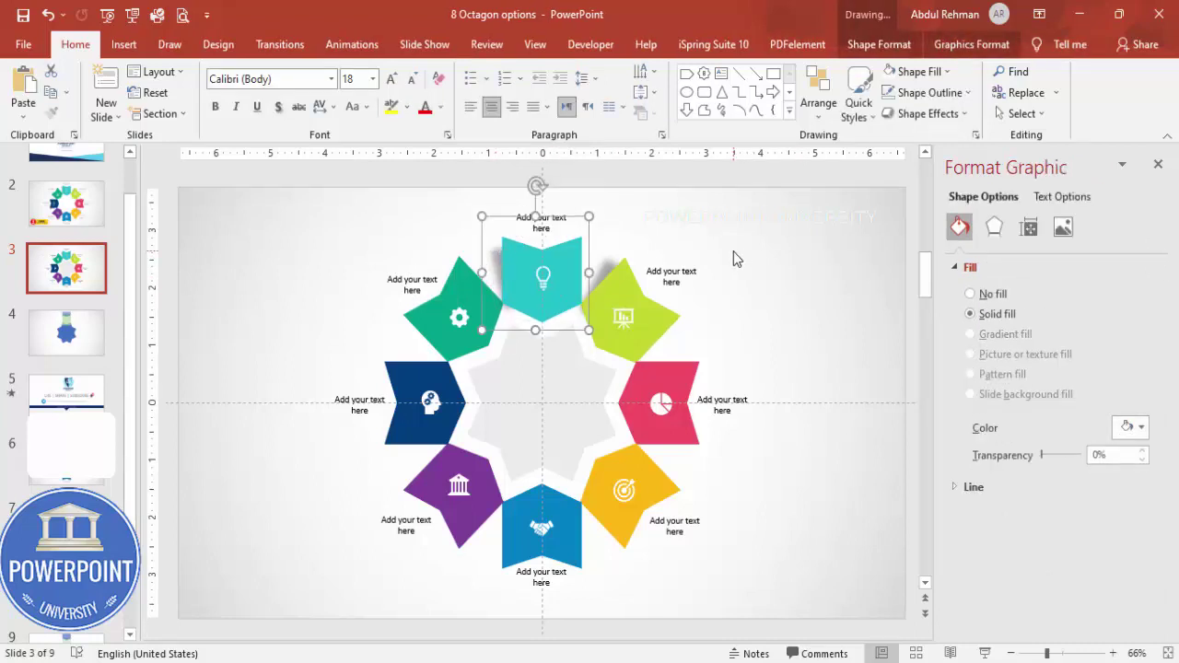
click(1159, 165)
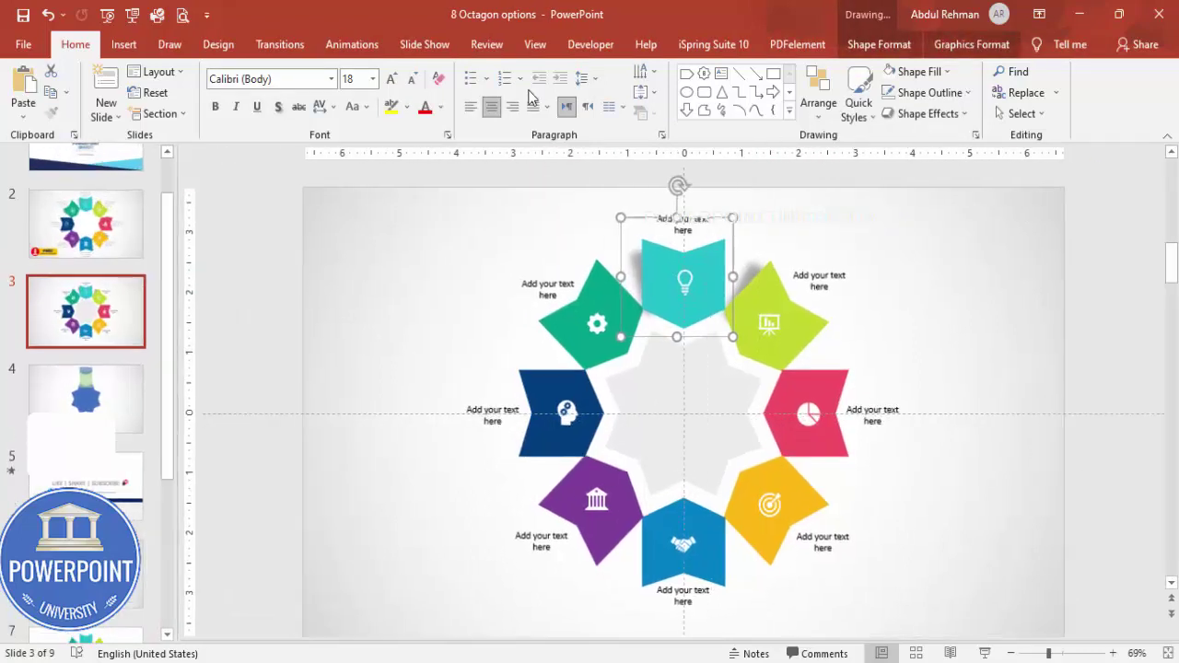
Step: Give the teal group a Fly In entrance animation from the top
click(352, 44)
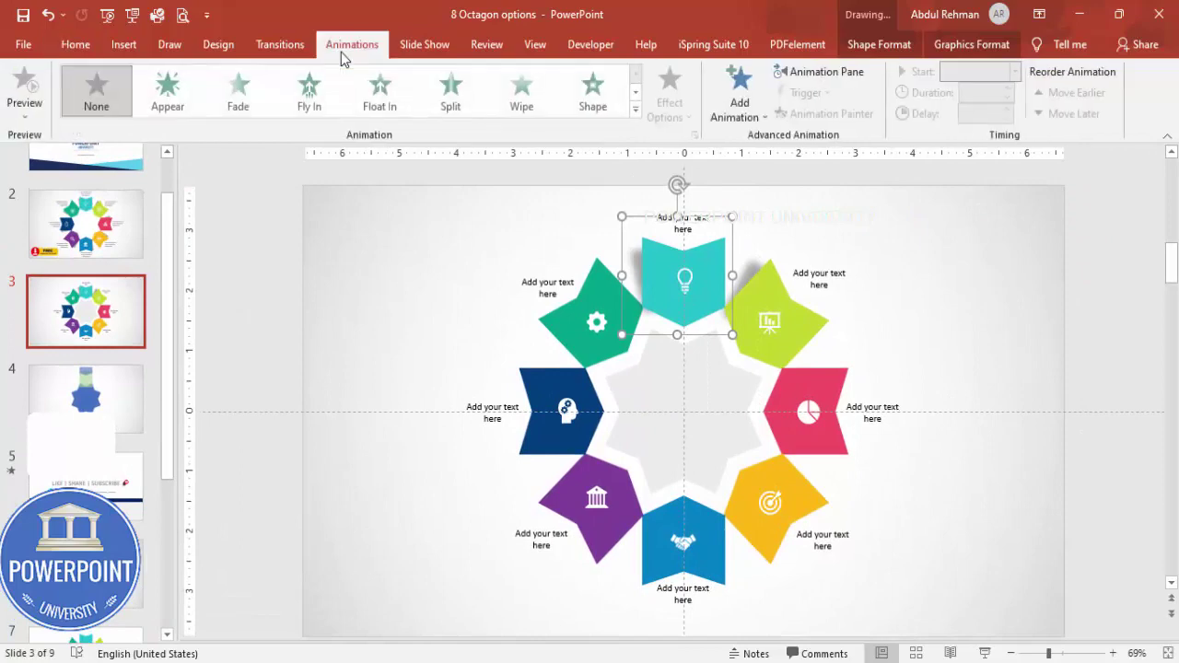
click(799, 74)
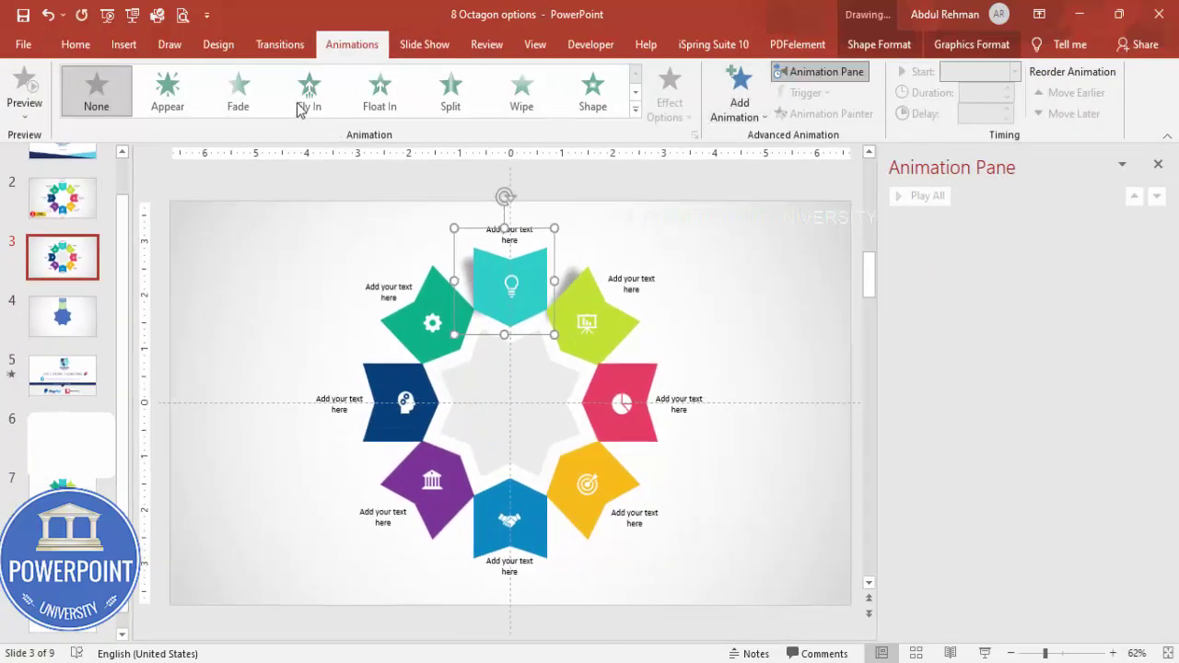
click(301, 108)
click(668, 118)
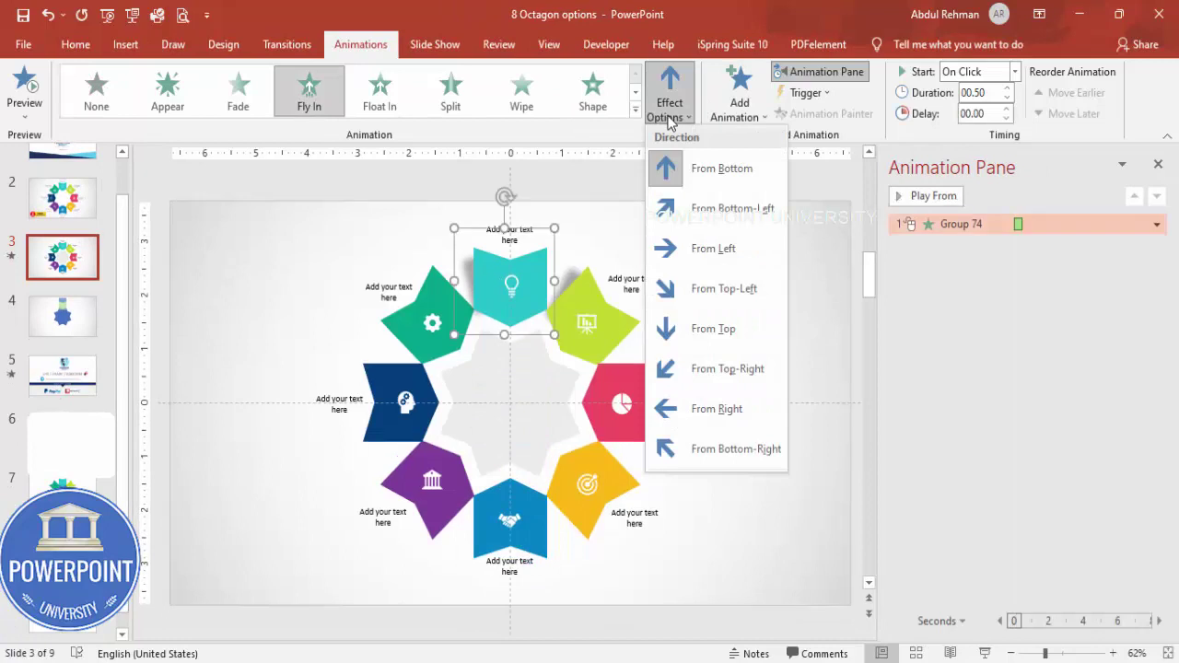
click(712, 327)
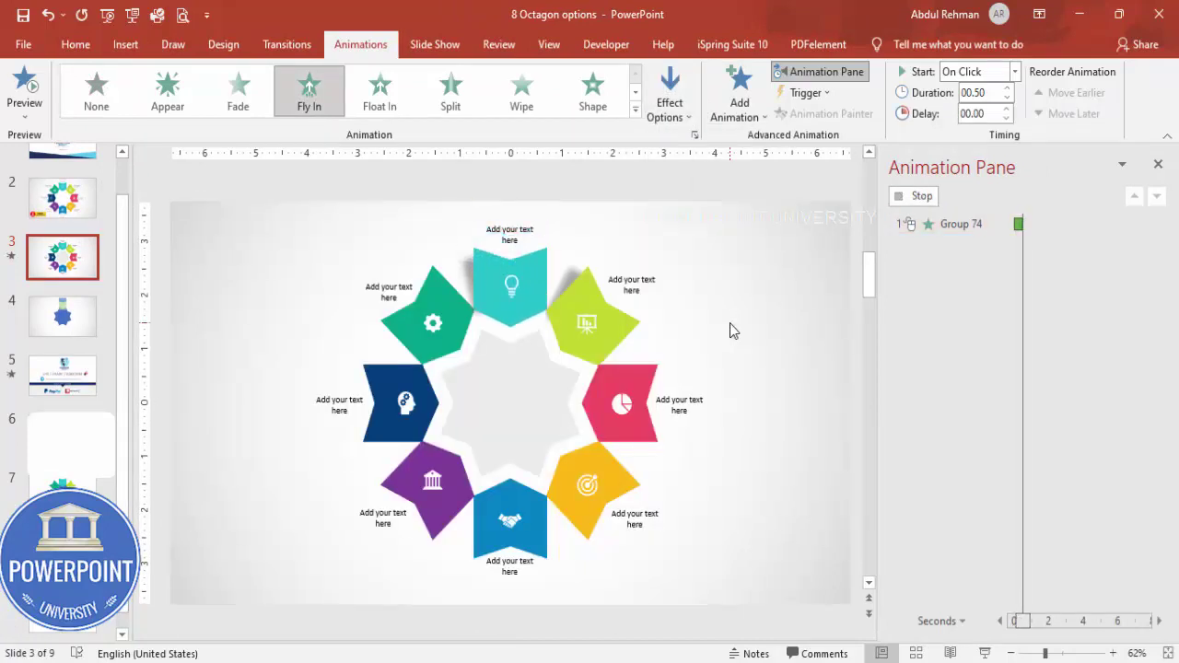
Step: Set the Fly In duration to 0.3 s with a 0.12 s bounce end
double_click(958, 225)
click(497, 205)
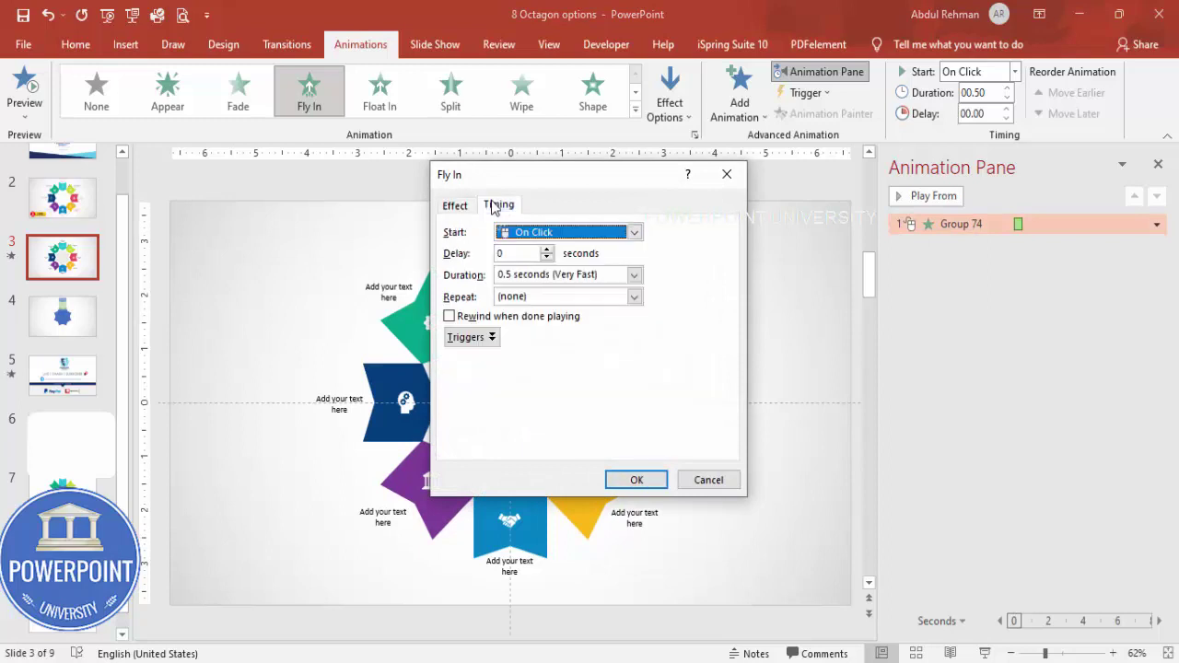
click(509, 274)
double_click(506, 275)
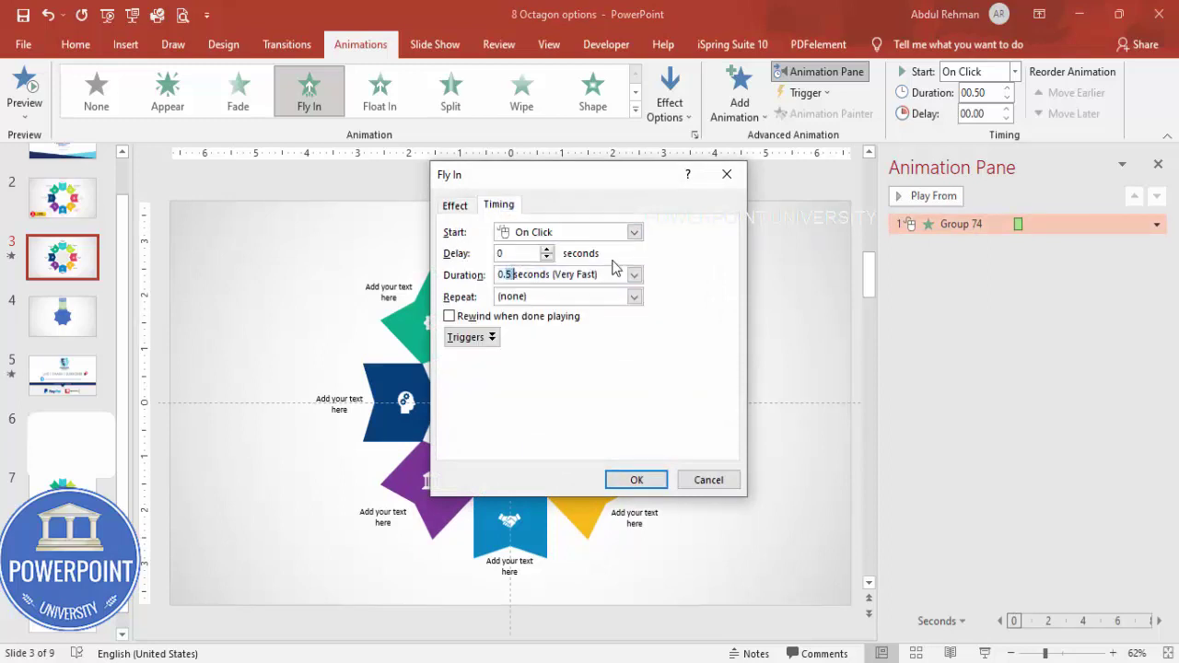
click(455, 205)
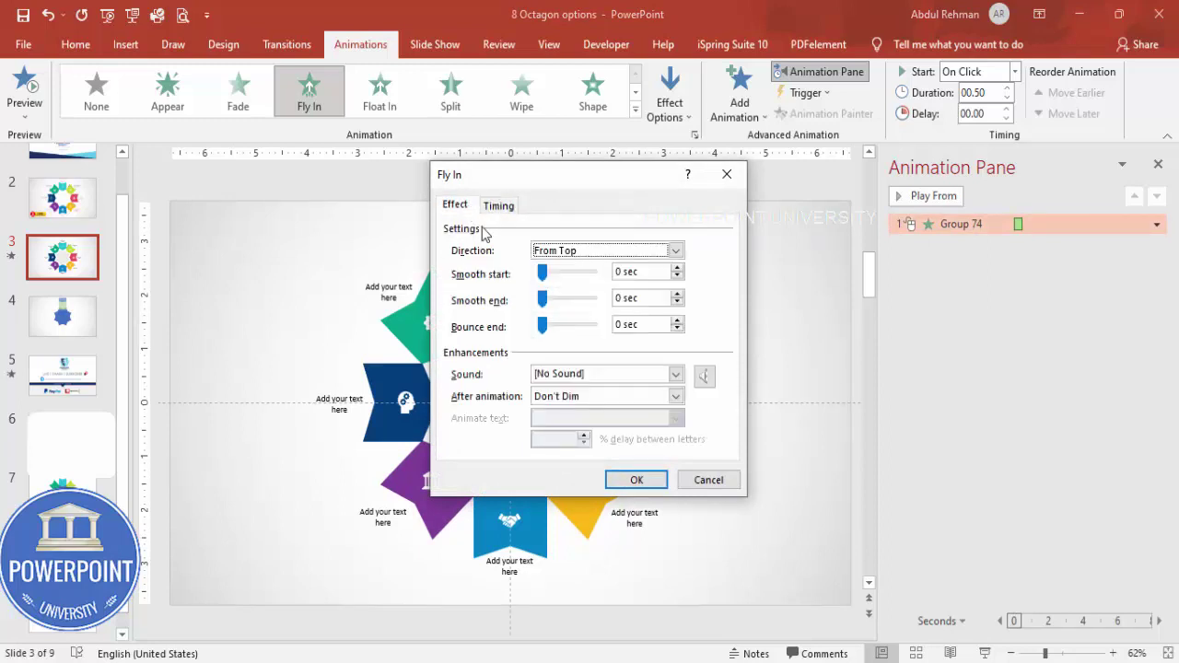
drag(543, 331, 562, 331)
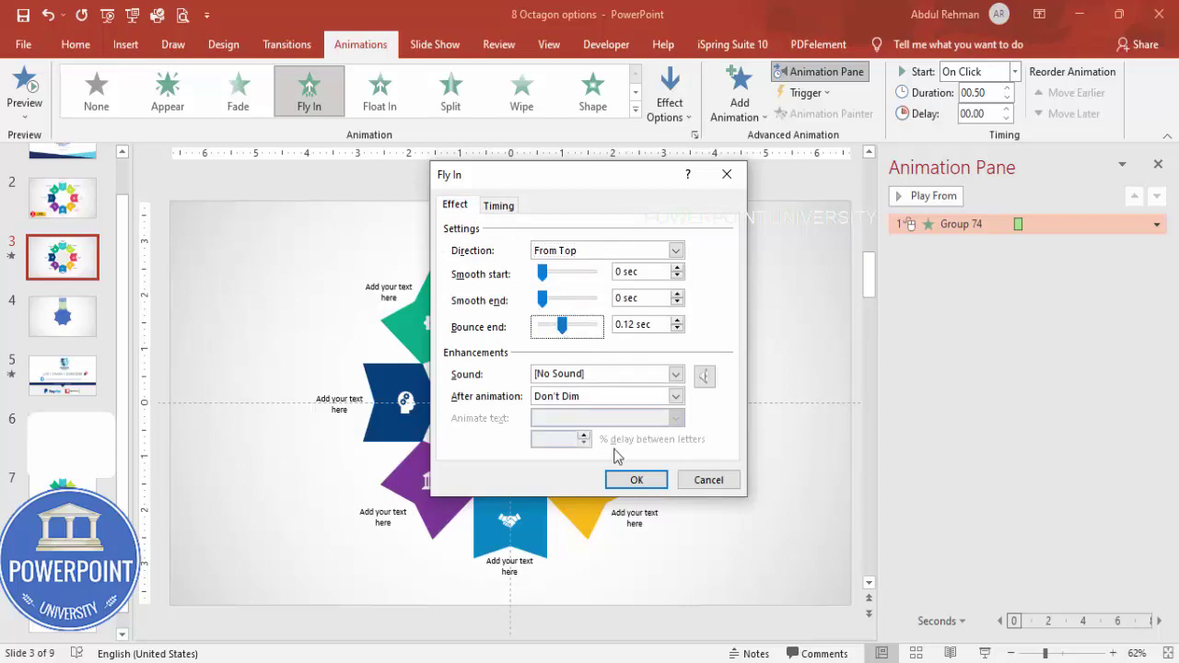
click(637, 481)
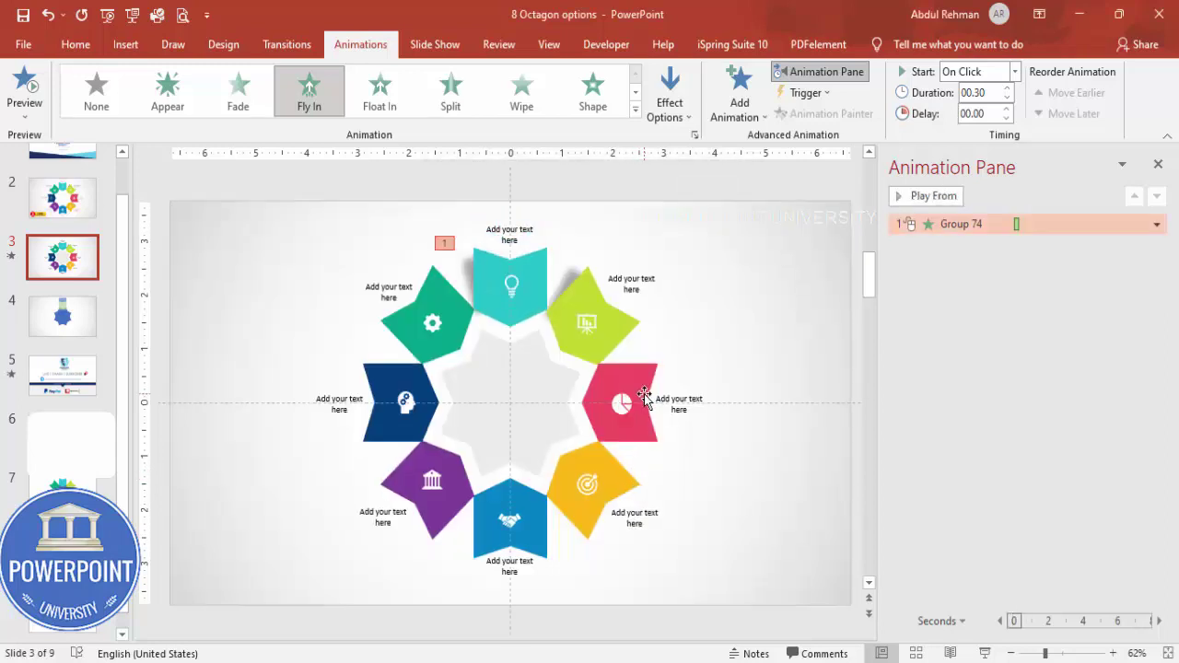
click(540, 223)
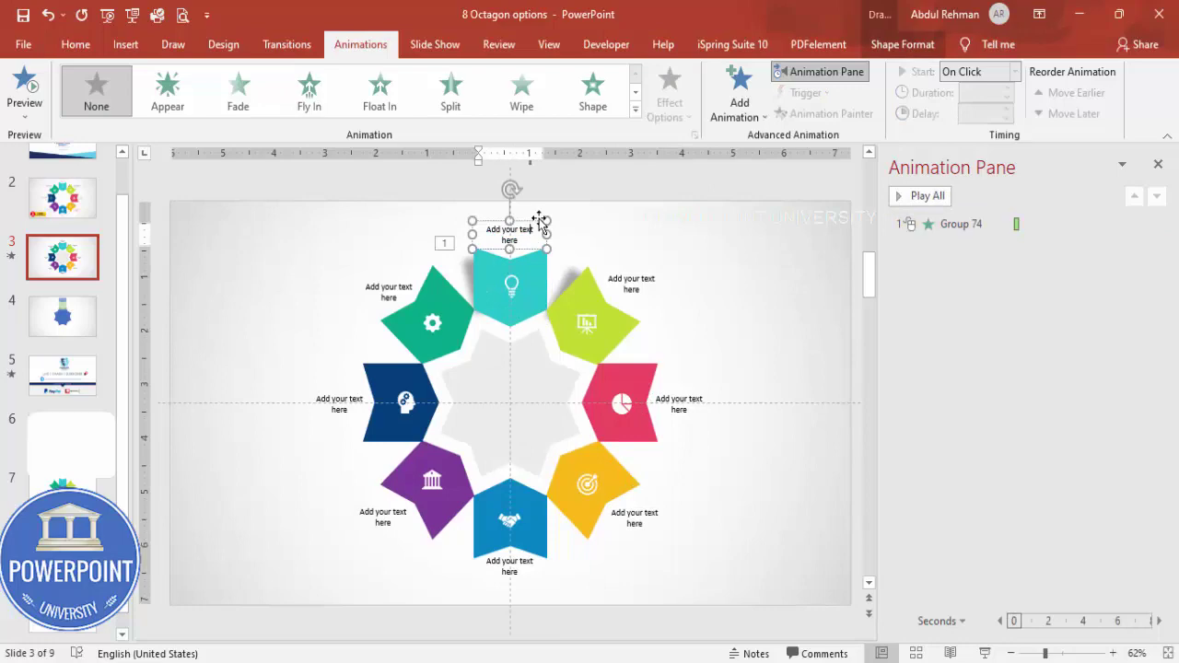
Step: Give the teal petal's top label a Stretch entrance effect from the bottom
click(735, 98)
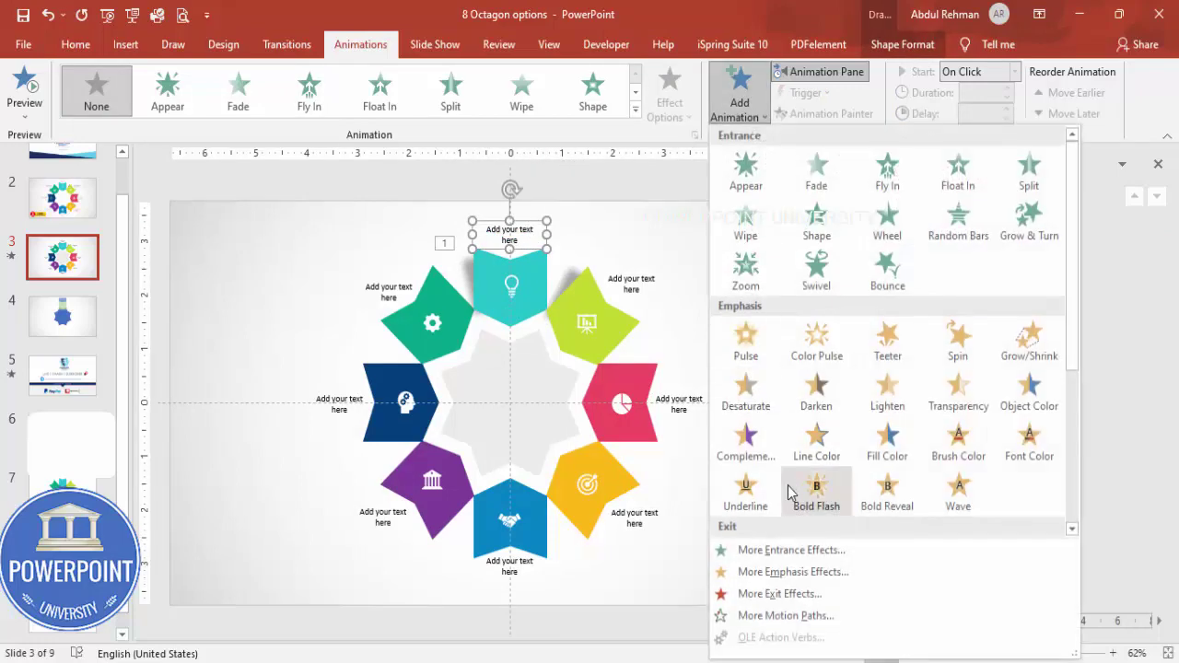
click(781, 552)
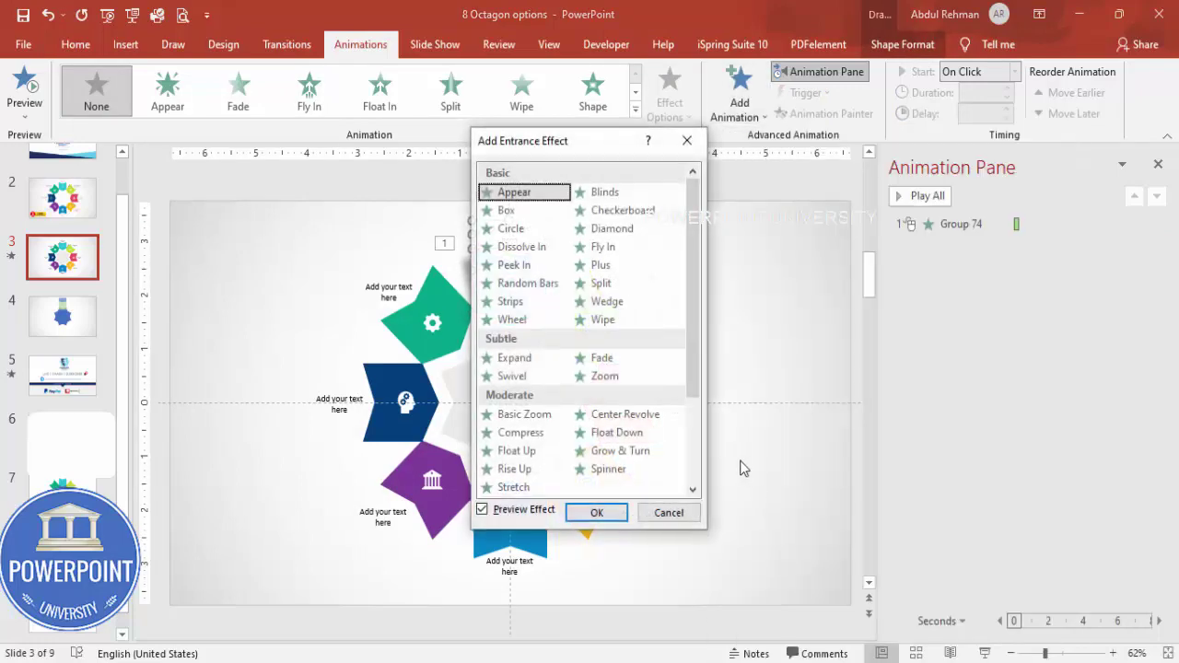
click(514, 487)
click(595, 513)
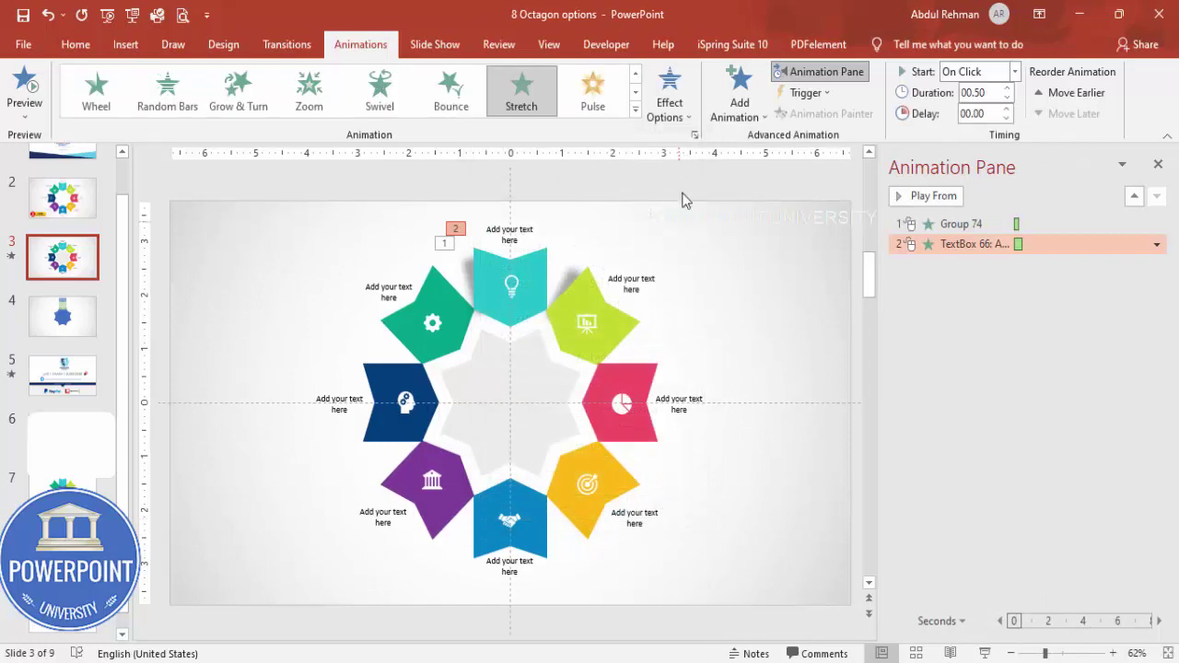
click(673, 118)
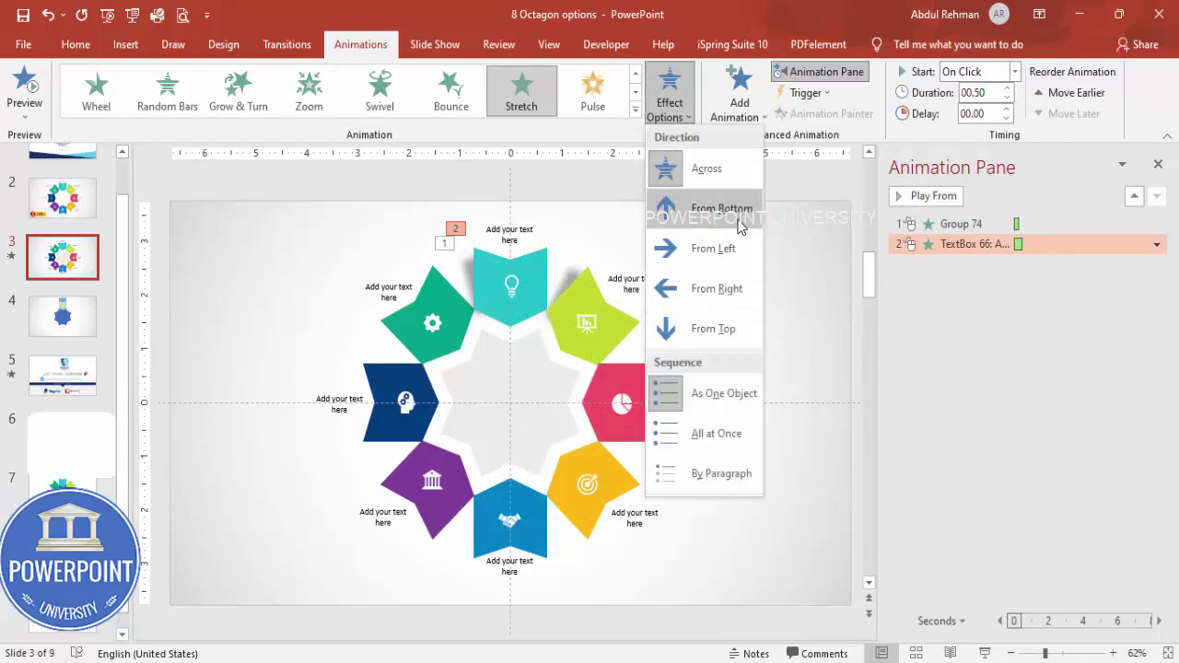
click(721, 208)
Step: Start the label's Stretch after the petal's Fly In, then preview the slide's animations
click(1014, 71)
click(969, 128)
click(907, 196)
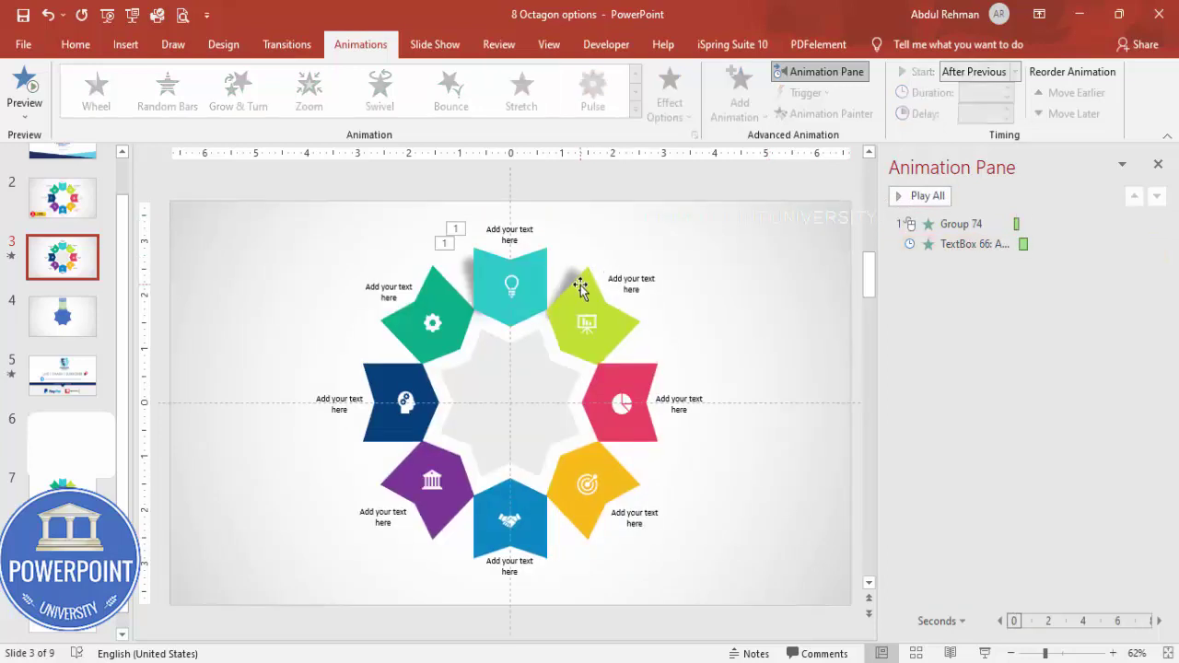
click(532, 265)
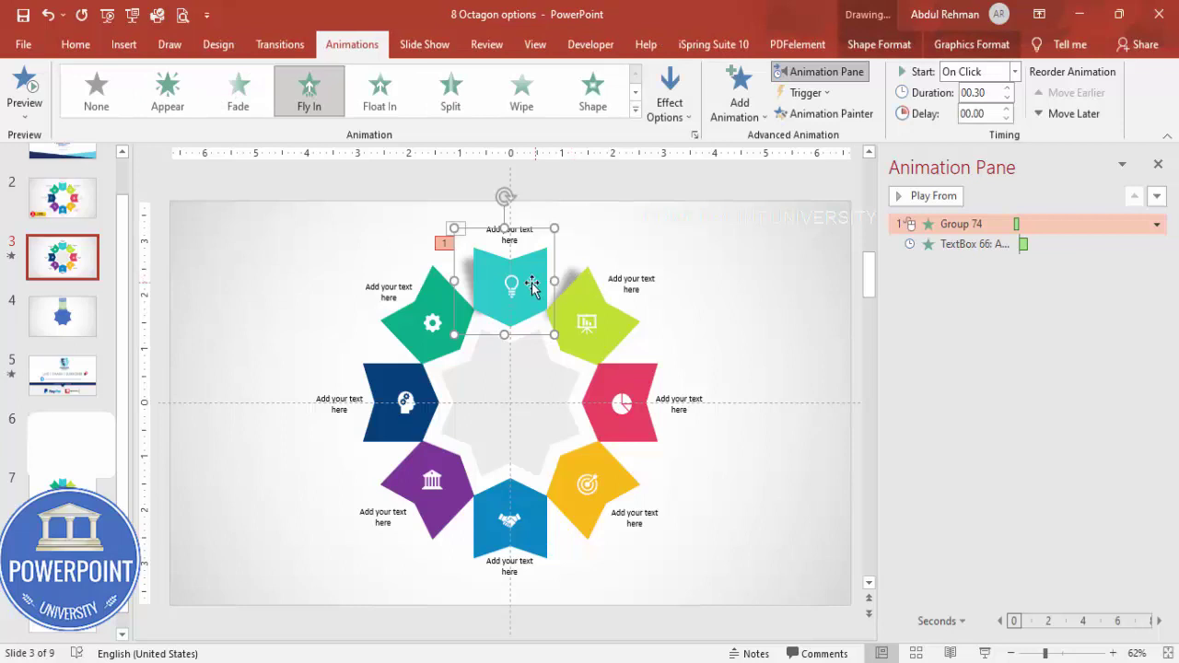